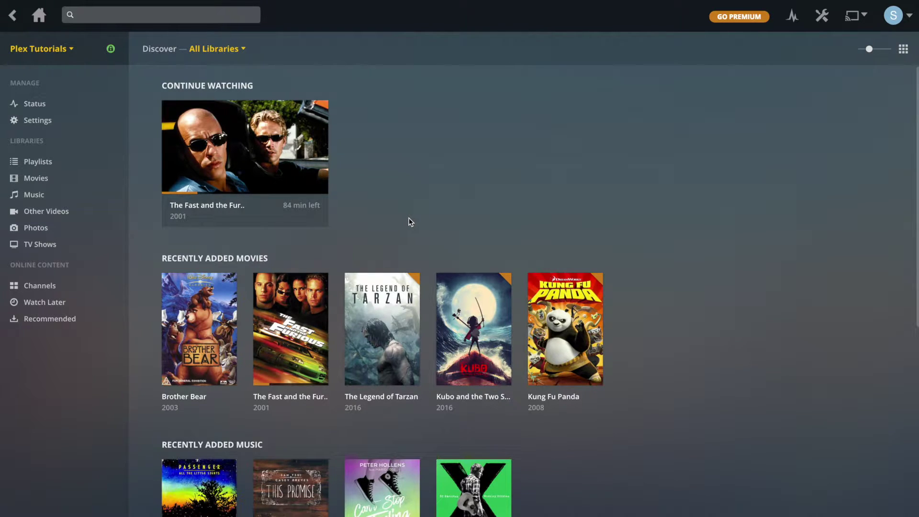
Find the Brother Bear poster in the Recently Added Movies row on Discover
{"action": "mouse_move", "coordinate": [160, 374]}
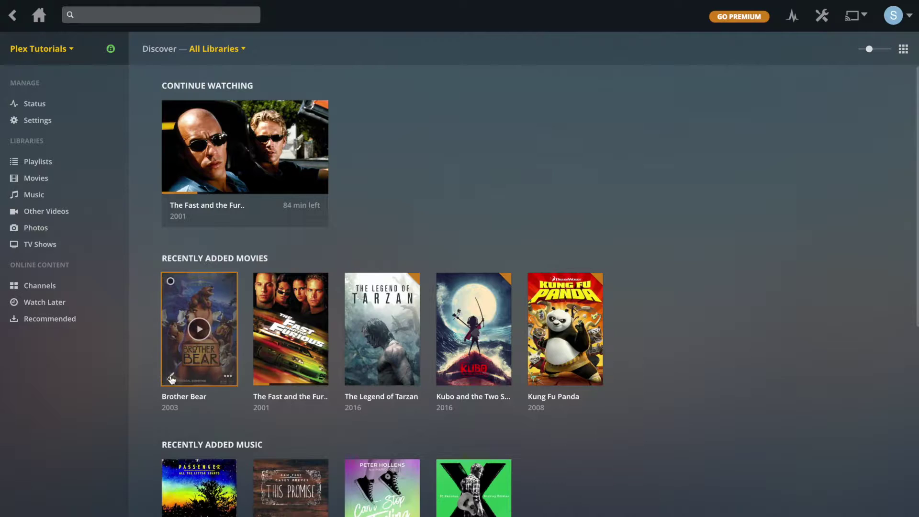
Open Brother Bear's page, close its Edit dialog unchanged, and show the More actions list
{"action": "left_click", "coordinate": [228, 360]}
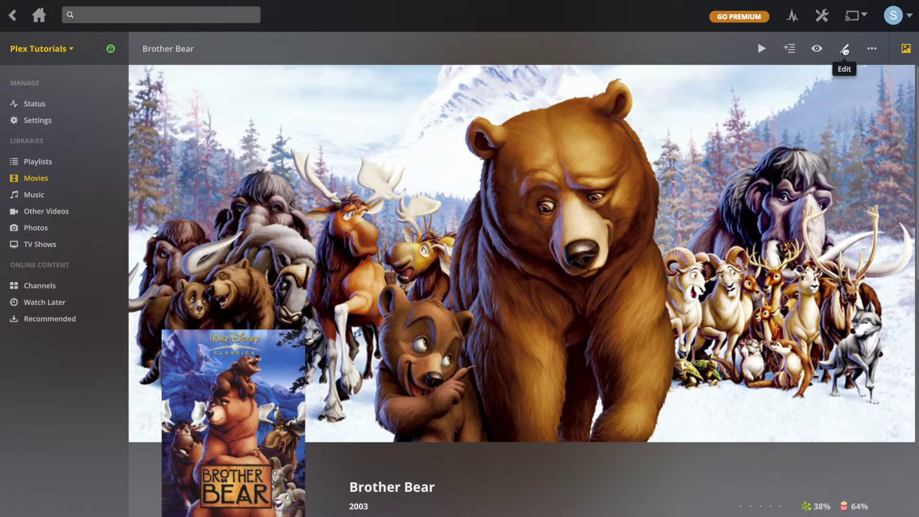
{"action": "left_click", "coordinate": [844, 50]}
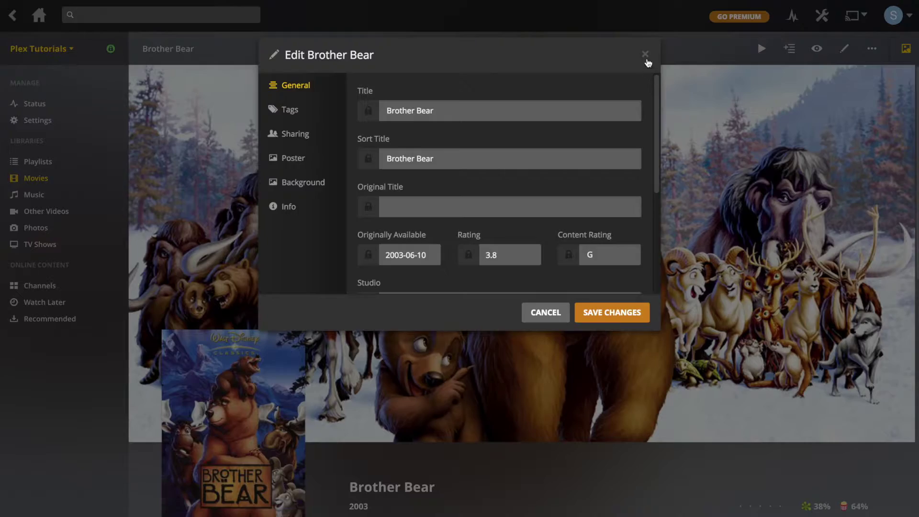
{"action": "left_click", "coordinate": [645, 56]}
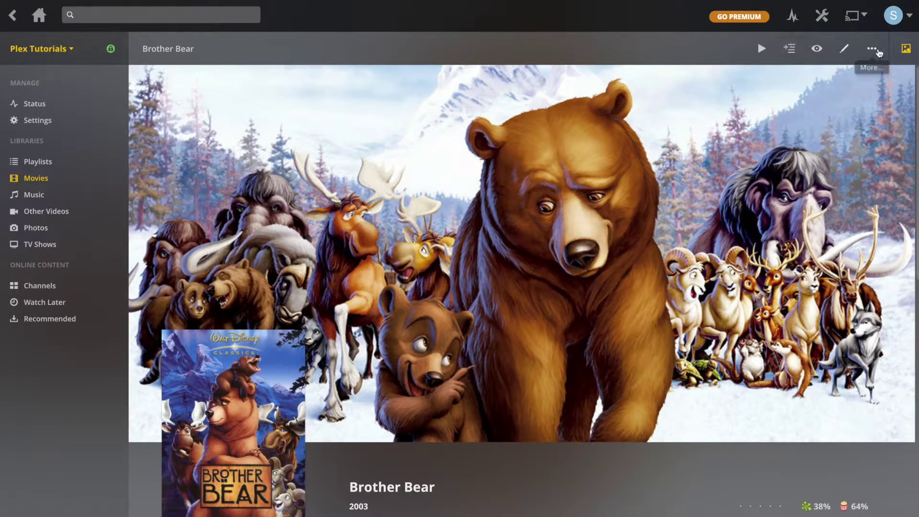
{"action": "left_click", "coordinate": [880, 50]}
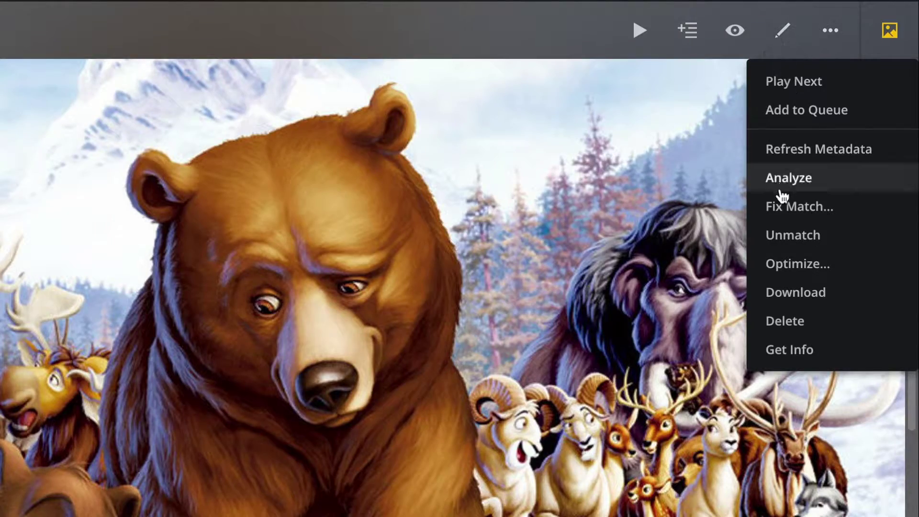
Rerun Fix Match searching 'Brother Bear', review the results, then cancel to keep the current match
{"action": "left_click", "coordinate": [780, 206]}
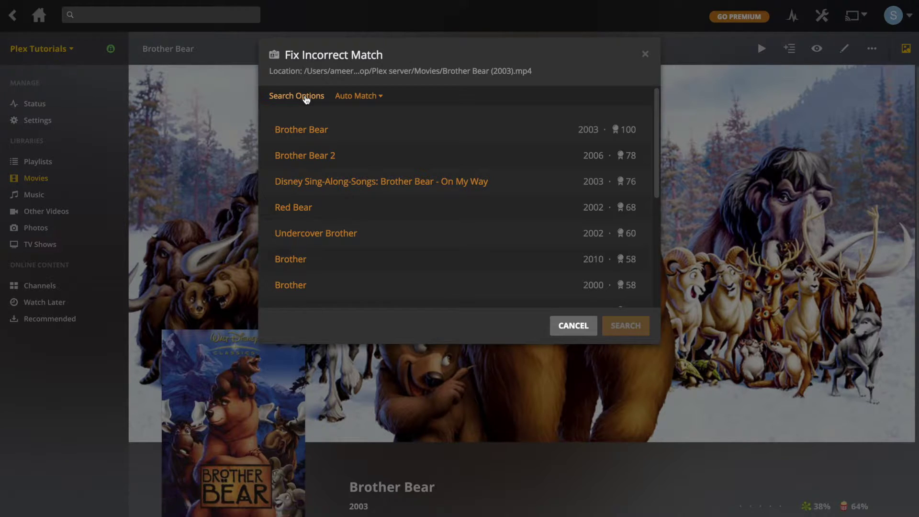
{"action": "left_click", "coordinate": [305, 97]}
{"action": "right_click", "coordinate": [243, 141]}
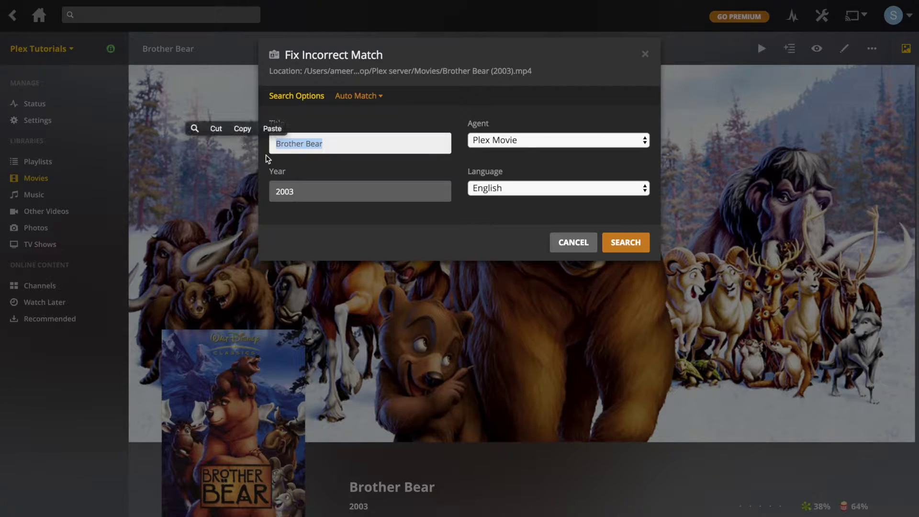
{"action": "left_click", "coordinate": [191, 127]}
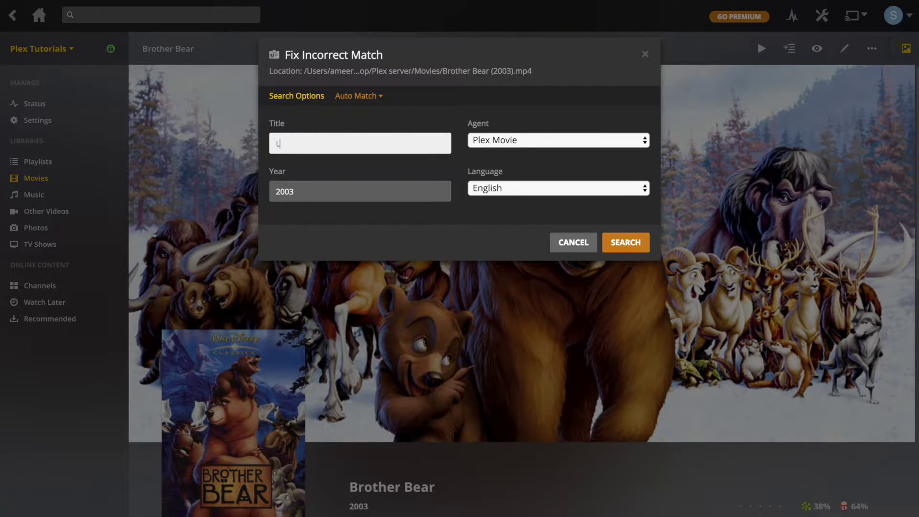
{"action": "type", "text": "Brother Bear"}
{"action": "key", "text": "Return"}
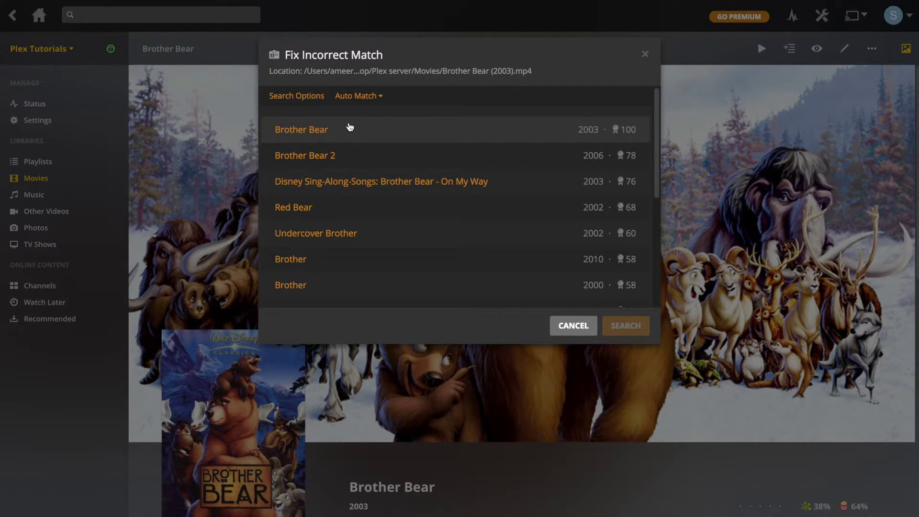
{"action": "scroll", "coordinate": [357, 222], "scroll_direction": "down", "scroll_amount": 4}
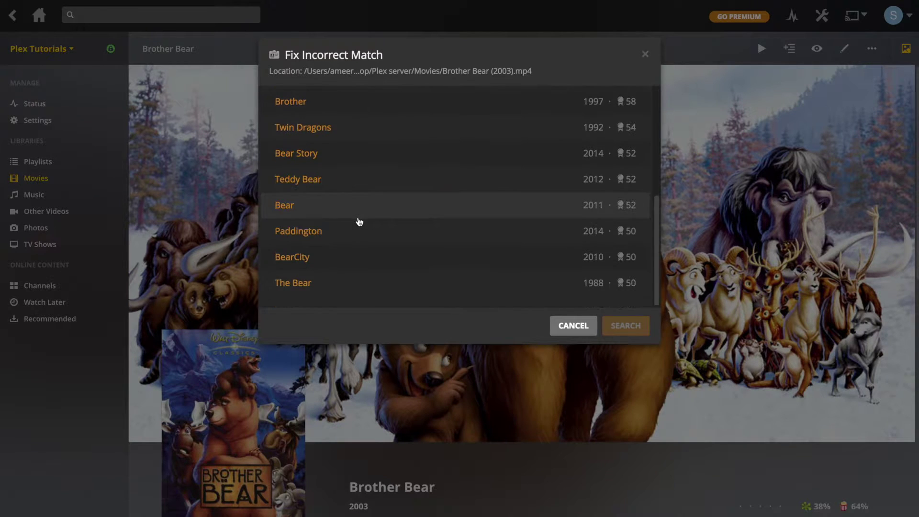
{"action": "scroll", "coordinate": [359, 221], "scroll_direction": "up", "scroll_amount": 4}
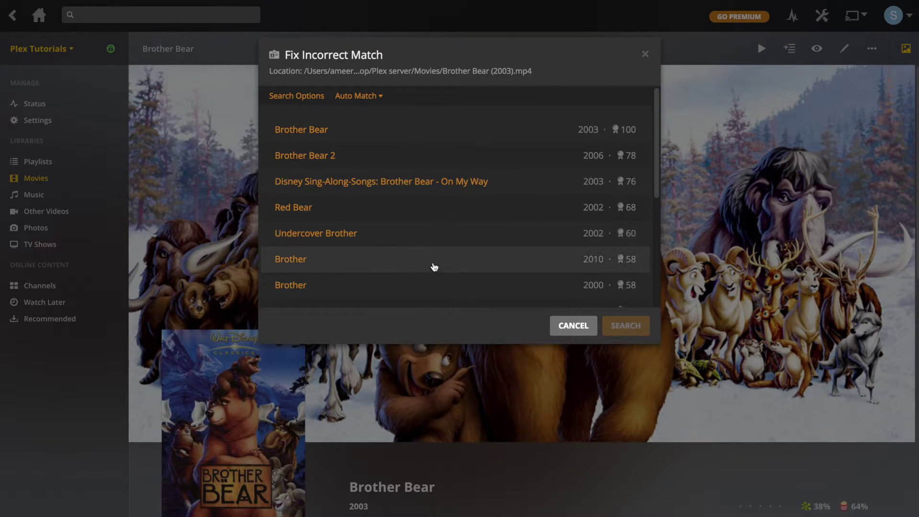
{"action": "left_click", "coordinate": [574, 327]}
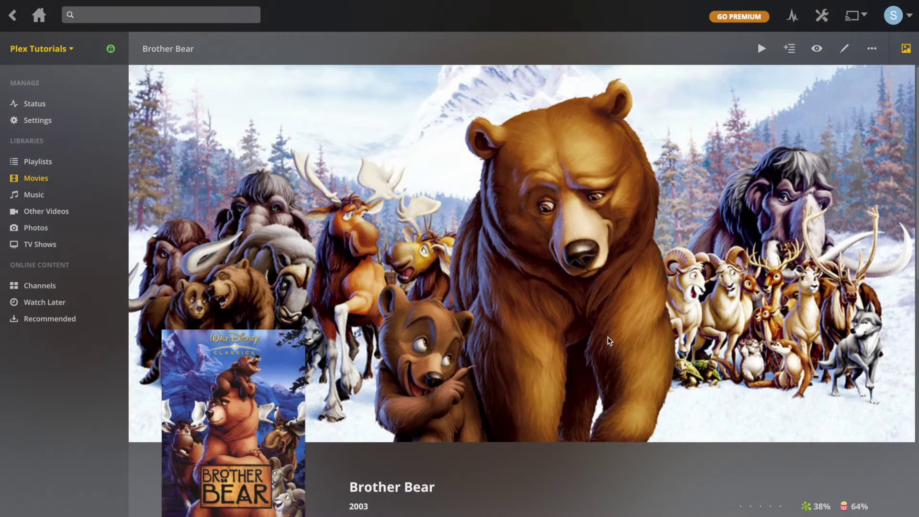
Change Brother Bear's sort title to 'z Brother Bear', save, and view the Movies library
{"action": "left_click", "coordinate": [844, 49]}
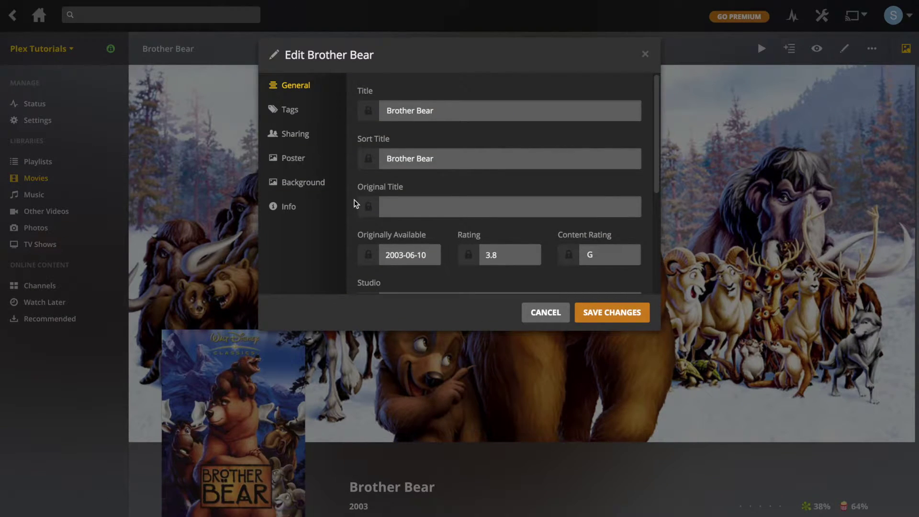
{"action": "triple_click", "coordinate": [469, 111]}
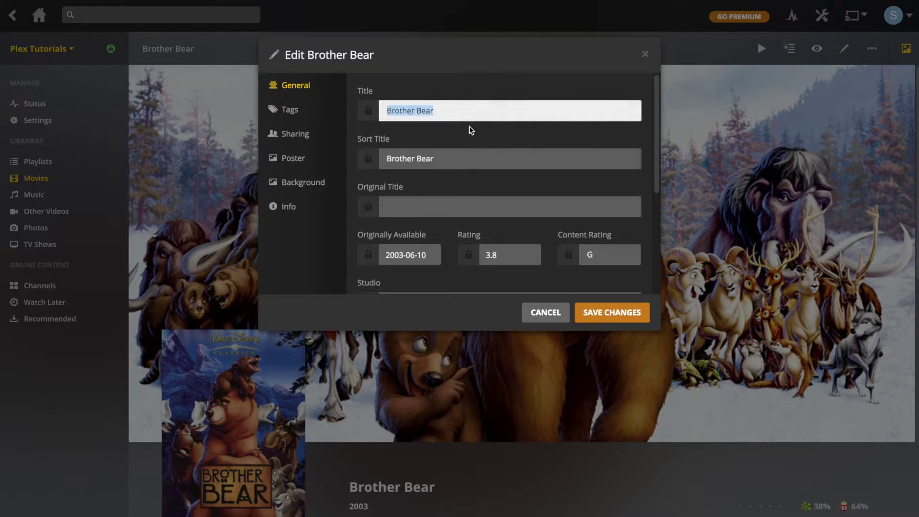
{"action": "key", "text": "BackSpace"}
{"action": "left_click", "coordinate": [472, 141]}
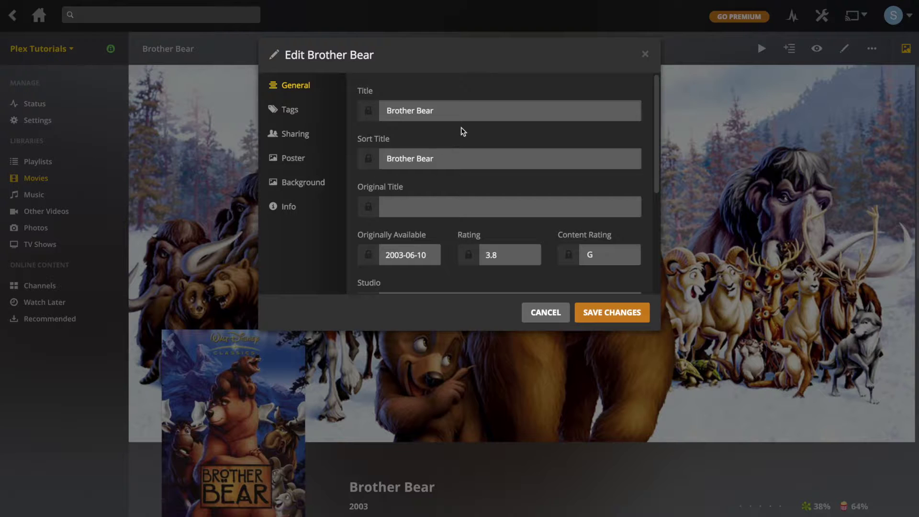
{"action": "left_click", "coordinate": [388, 161]}
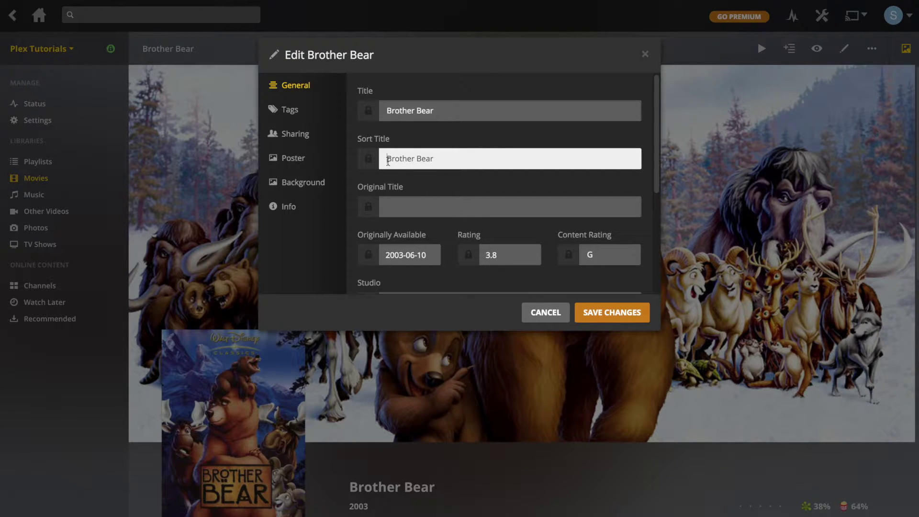
{"action": "type", "text": "z"}
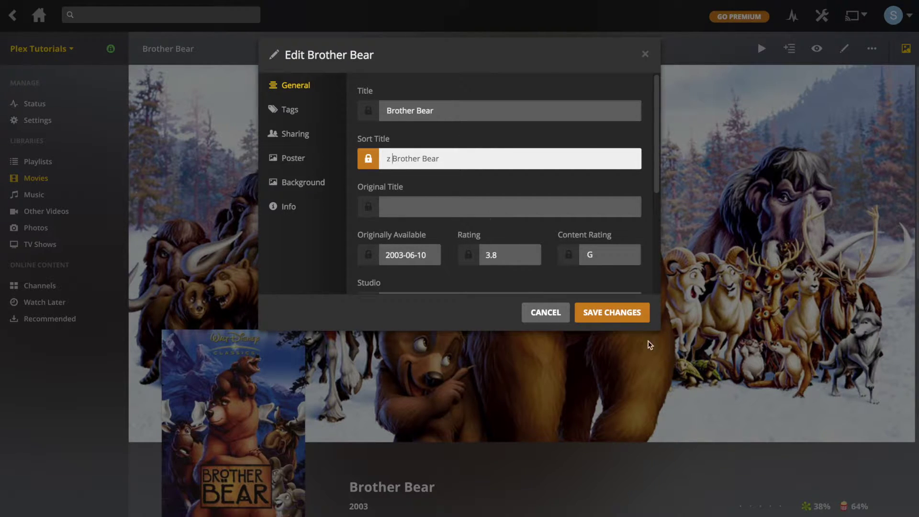
{"action": "left_click", "coordinate": [610, 312]}
{"action": "left_click", "coordinate": [52, 181]}
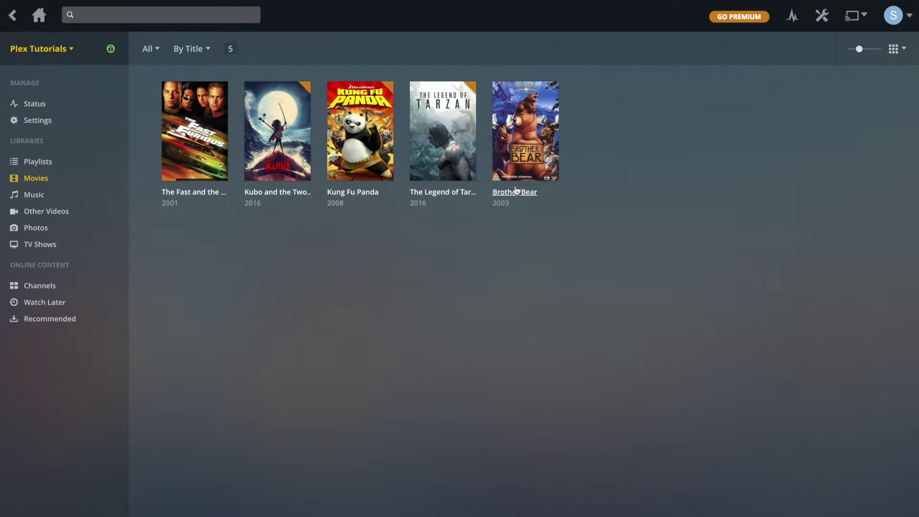
From the Movies grid, reset Brother Bear's sort title to 'Brother Bear' and save
{"action": "mouse_move", "coordinate": [520, 173]}
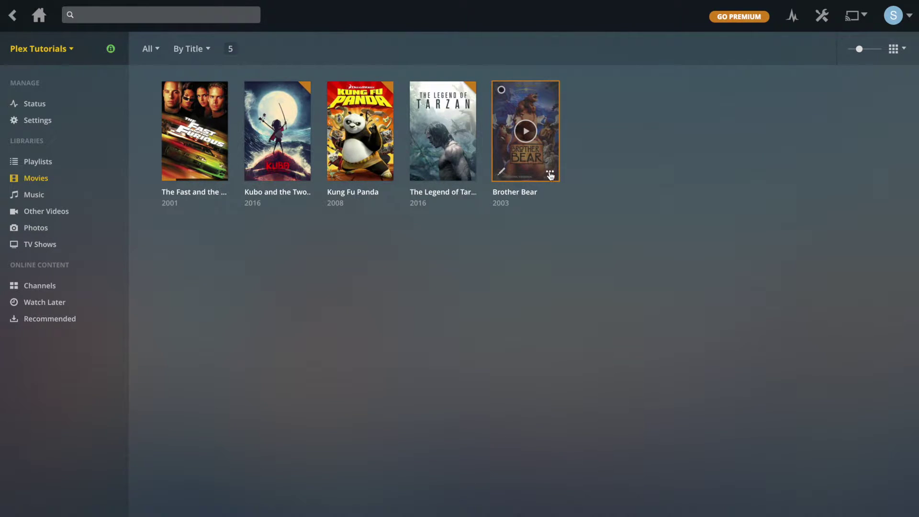
{"action": "left_click", "coordinate": [499, 172]}
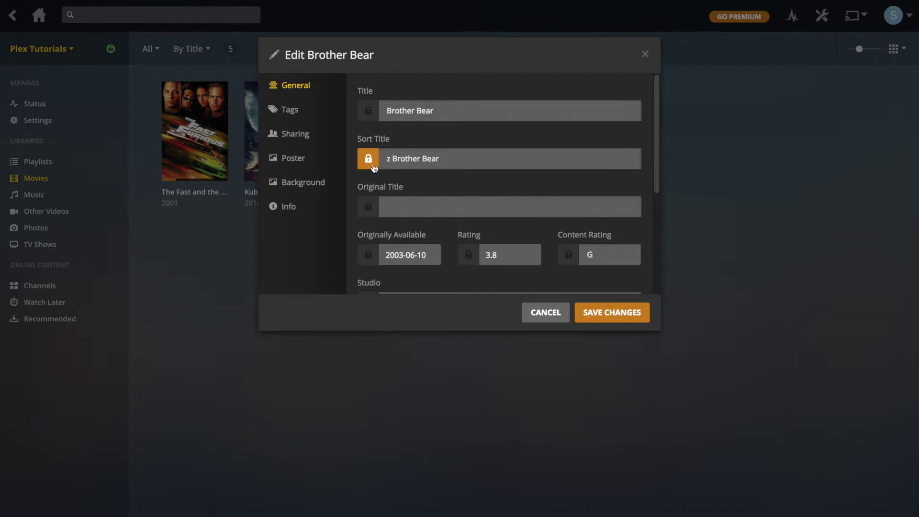
{"action": "key", "text": "ctrl+a"}
{"action": "key", "text": "BackSpace"}
{"action": "left_click", "coordinate": [400, 159]}
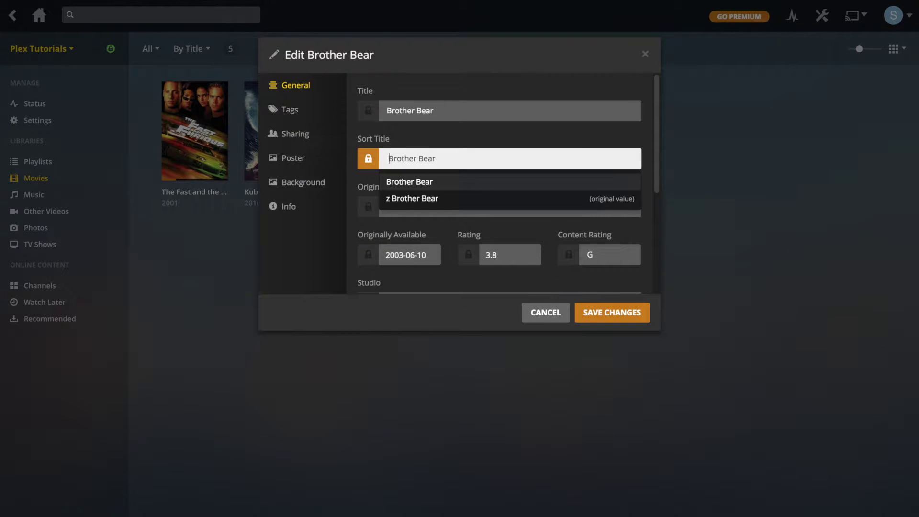
{"action": "left_click", "coordinate": [472, 132]}
{"action": "left_click", "coordinate": [601, 320]}
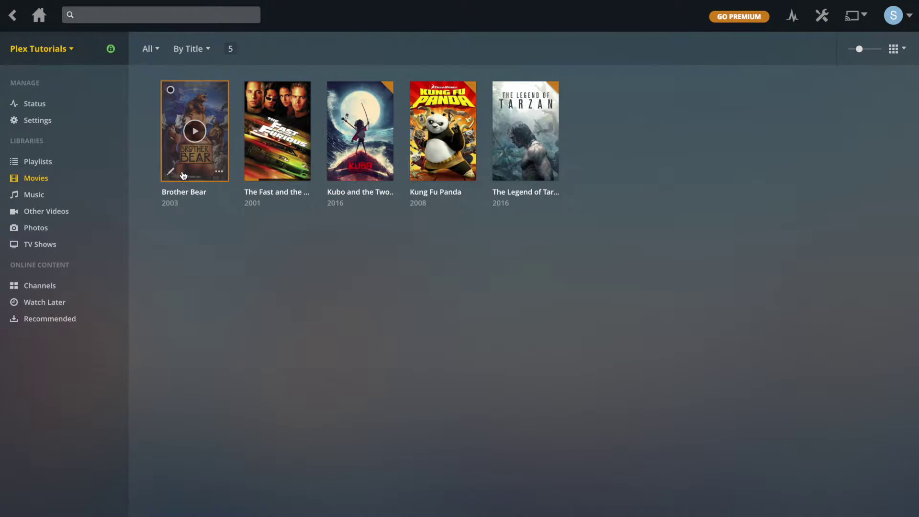
Open Brother Bear's editor and review General fields like Original Title, studio and tagline 'Nature Calls'
{"action": "left_click", "coordinate": [169, 171]}
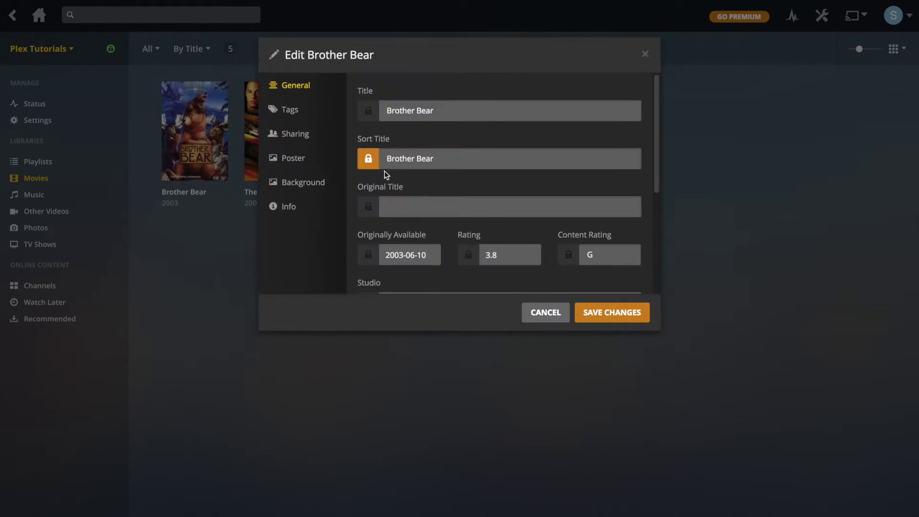
{"action": "left_click", "coordinate": [400, 205]}
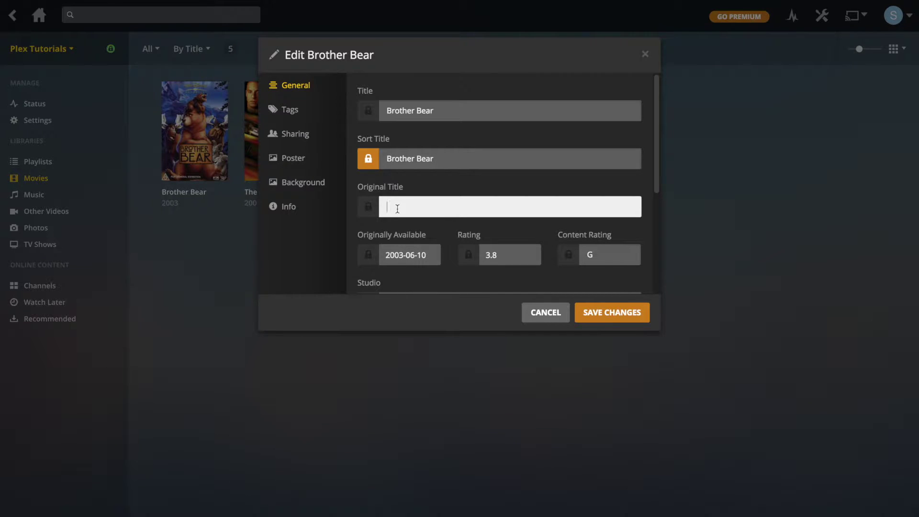
{"action": "scroll", "coordinate": [397, 208], "scroll_direction": "down", "scroll_amount": 3}
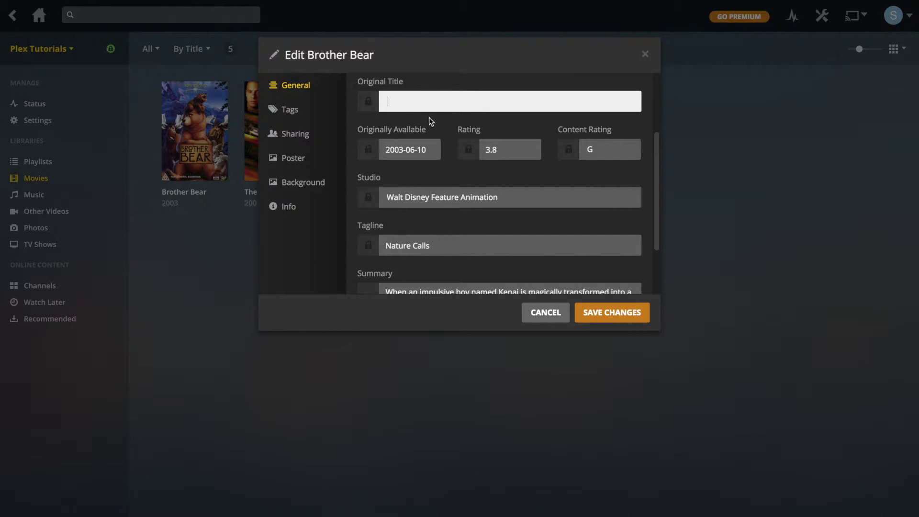
{"action": "scroll", "coordinate": [441, 228], "scroll_direction": "down", "scroll_amount": 3}
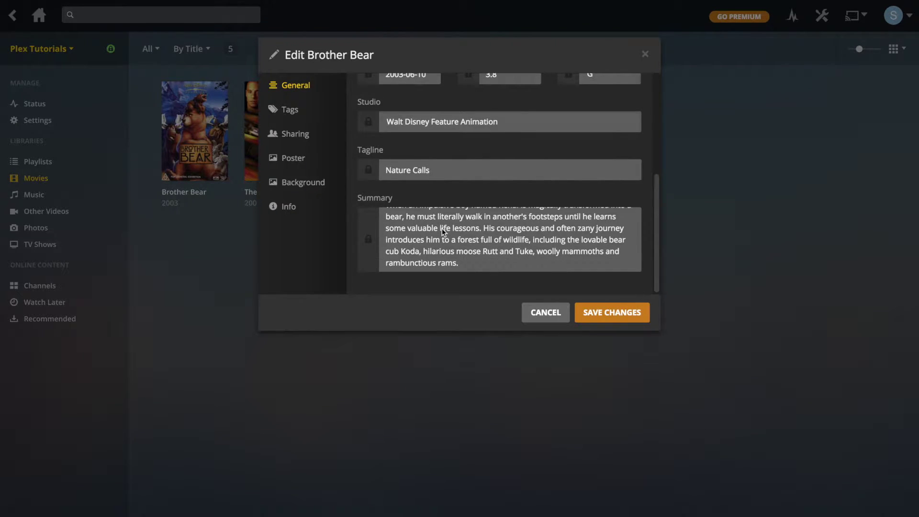
{"action": "scroll", "coordinate": [404, 224], "scroll_direction": "up", "scroll_amount": 5}
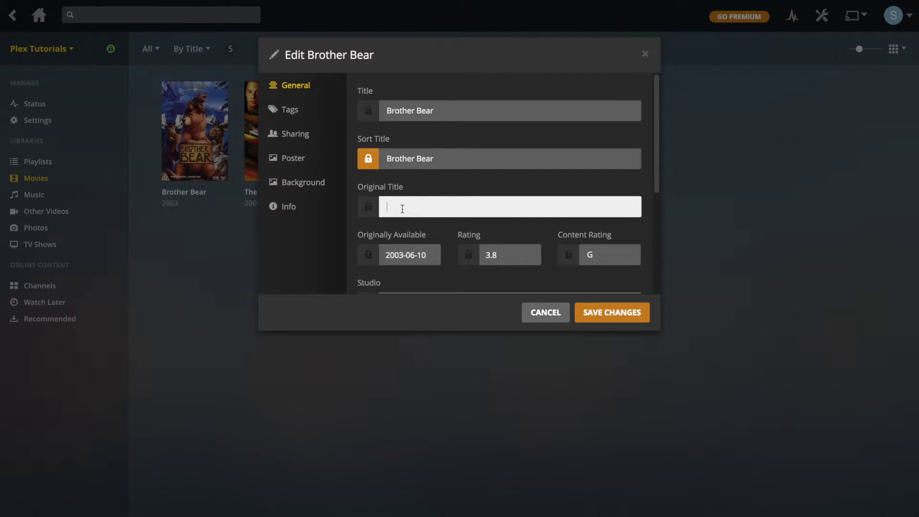
{"action": "scroll", "coordinate": [401, 209], "scroll_direction": "down", "scroll_amount": 3}
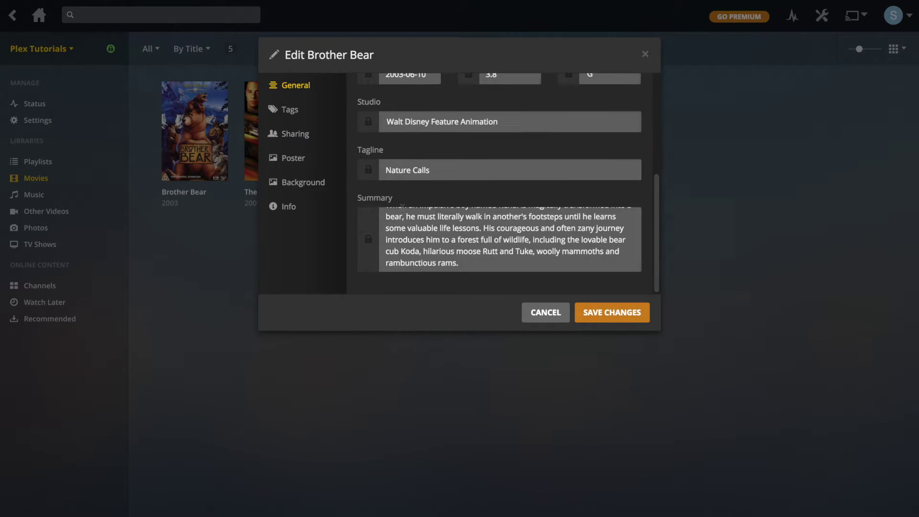
{"action": "scroll", "coordinate": [403, 205], "scroll_direction": "up", "scroll_amount": 4}
On the Tags view, try 'Disney' then 'Animation' as a collection and discard the entry
{"action": "left_click", "coordinate": [289, 111]}
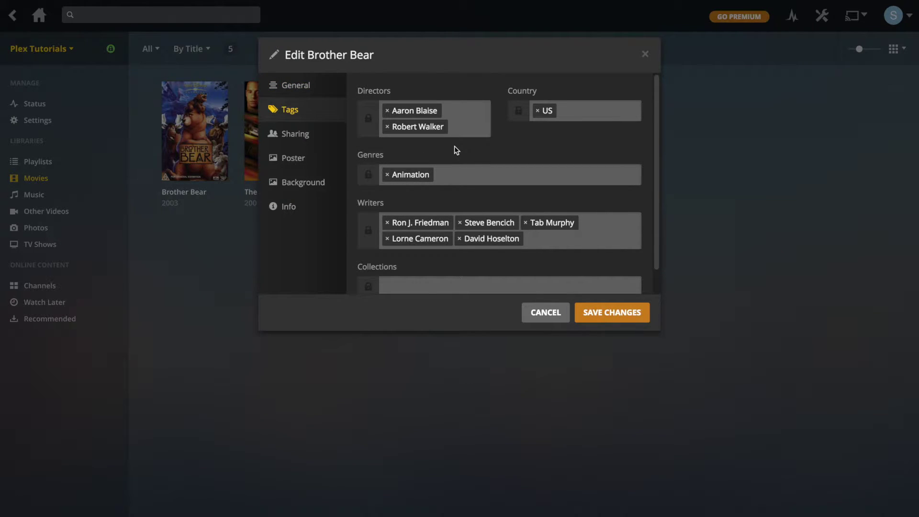
{"action": "scroll", "coordinate": [461, 146], "scroll_direction": "down", "scroll_amount": 1}
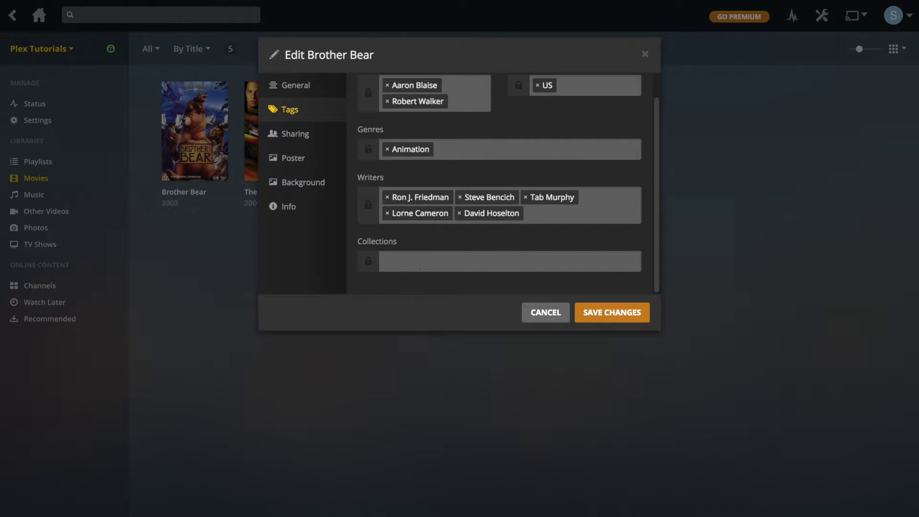
{"action": "left_click", "coordinate": [476, 264]}
{"action": "type", "text": "Disne"}
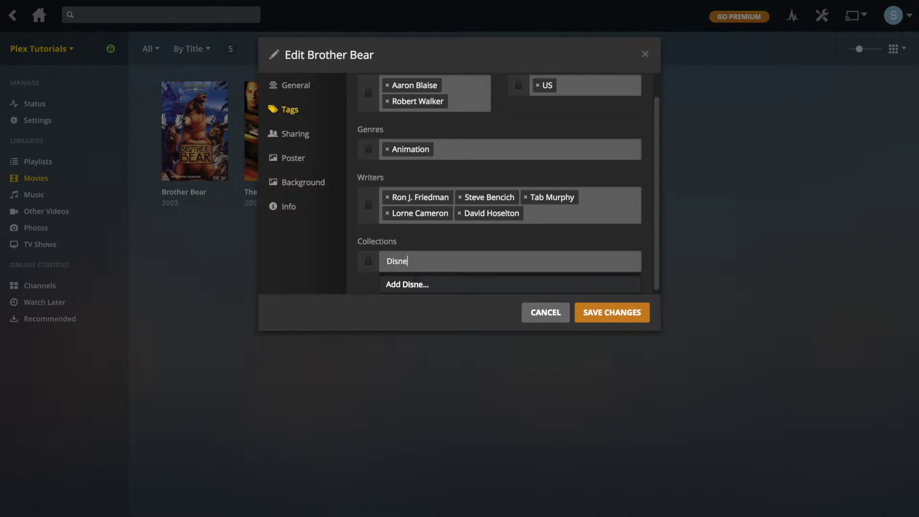
{"action": "type", "text": "y"}
{"action": "left_click", "coordinate": [364, 260]}
{"action": "key", "text": "ctrl+a"}
{"action": "type", "text": "Animation"}
{"action": "left_click", "coordinate": [432, 290]}
Browse and dismiss the existing collection suggestions, then return to the General details
{"action": "scroll", "coordinate": [432, 245], "scroll_direction": "up", "scroll_amount": 1}
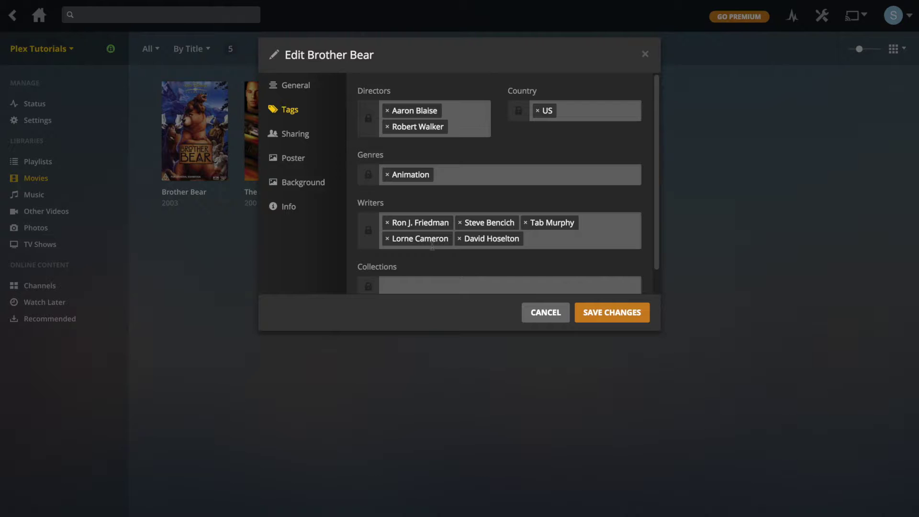
{"action": "scroll", "coordinate": [432, 246], "scroll_direction": "down", "scroll_amount": 1}
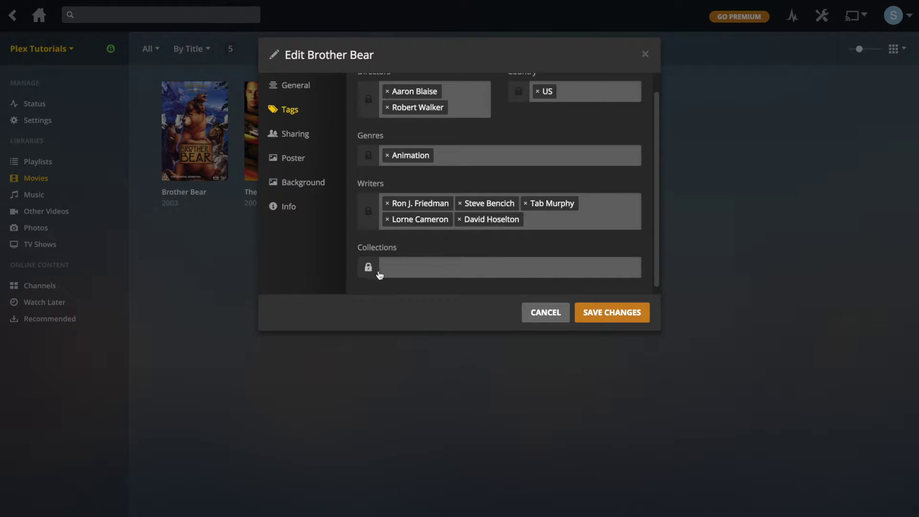
{"action": "left_click", "coordinate": [416, 268]}
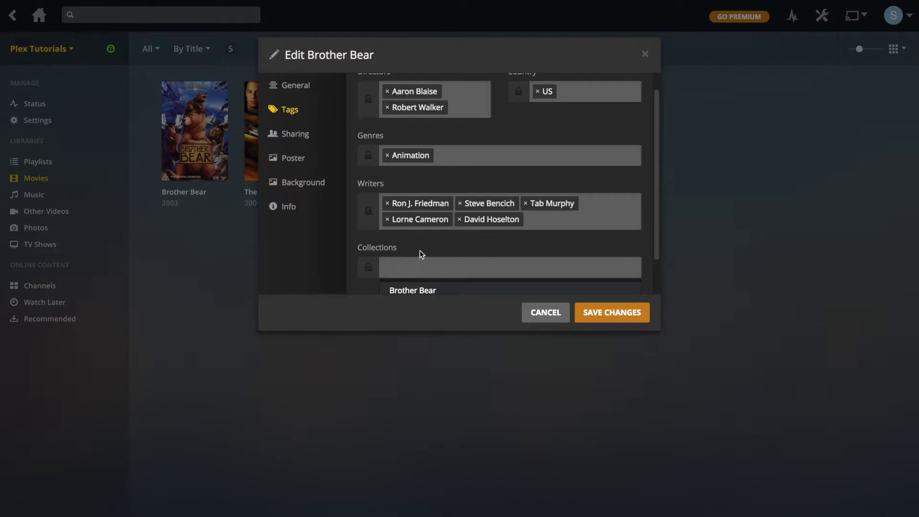
{"action": "left_click", "coordinate": [420, 253]}
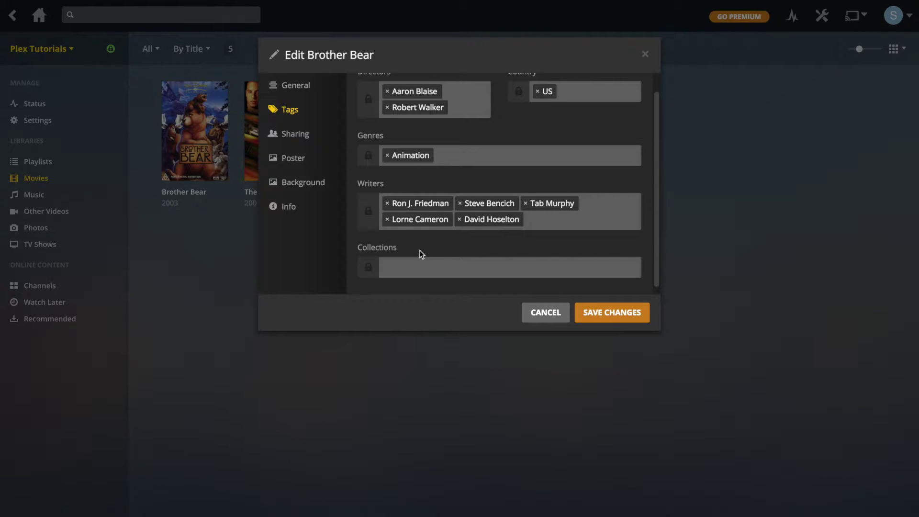
{"action": "left_click", "coordinate": [401, 268]}
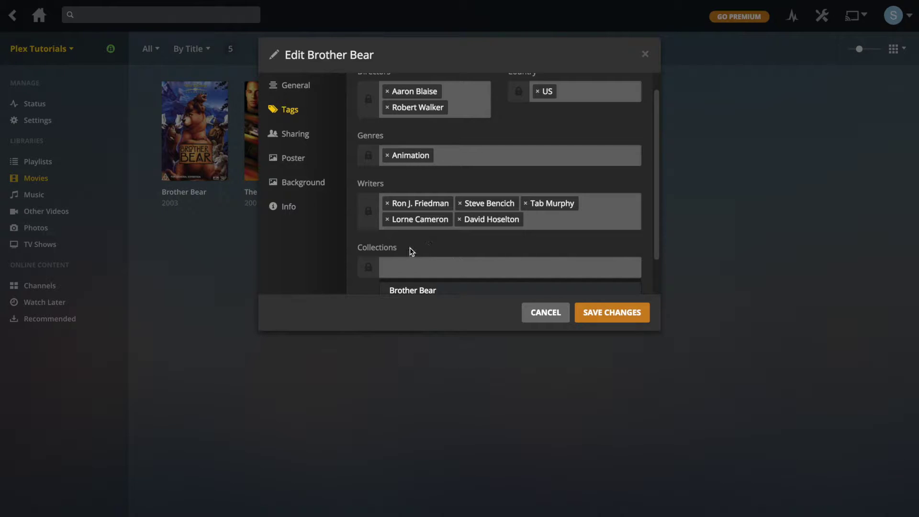
{"action": "left_click", "coordinate": [406, 246]}
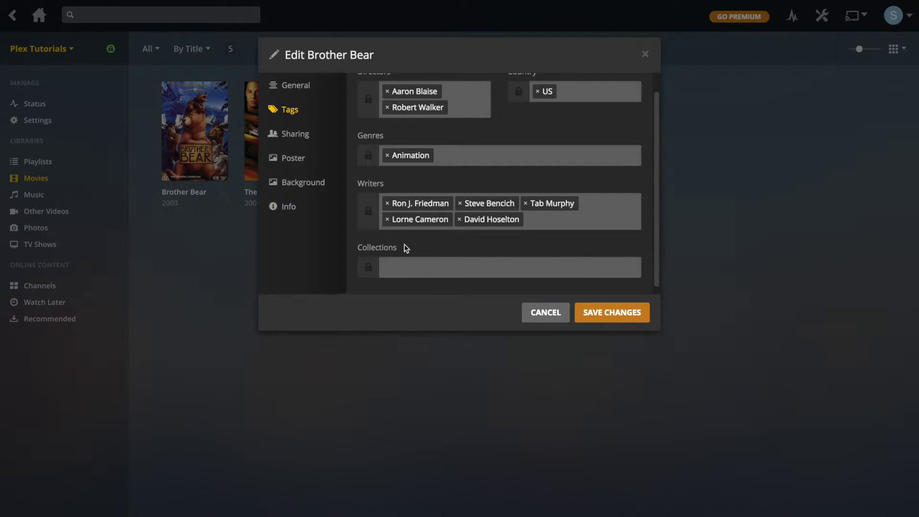
{"action": "scroll", "coordinate": [406, 247], "scroll_direction": "down", "scroll_amount": 1}
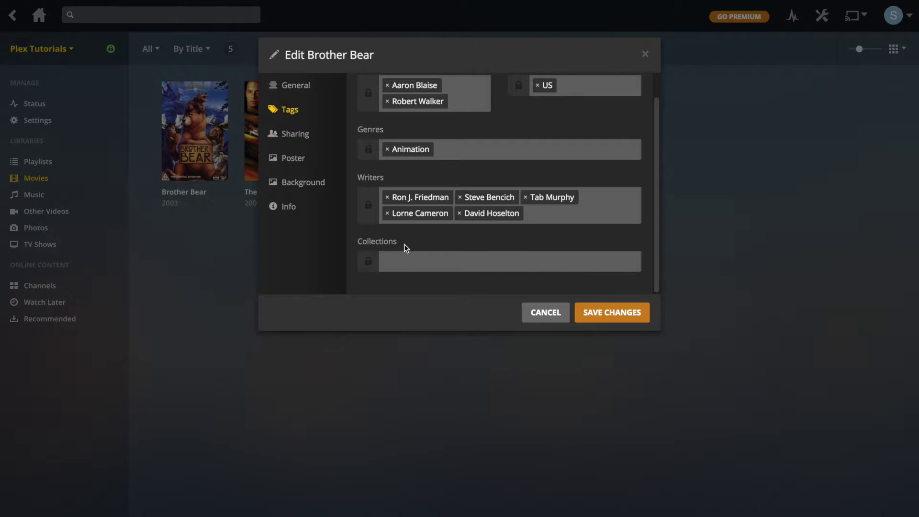
{"action": "scroll", "coordinate": [401, 241], "scroll_direction": "up", "scroll_amount": 1}
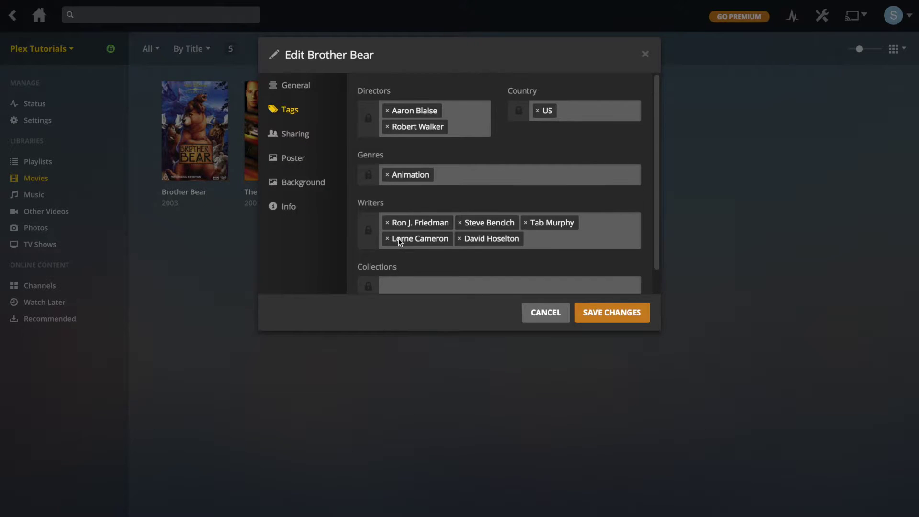
{"action": "left_click", "coordinate": [297, 94]}
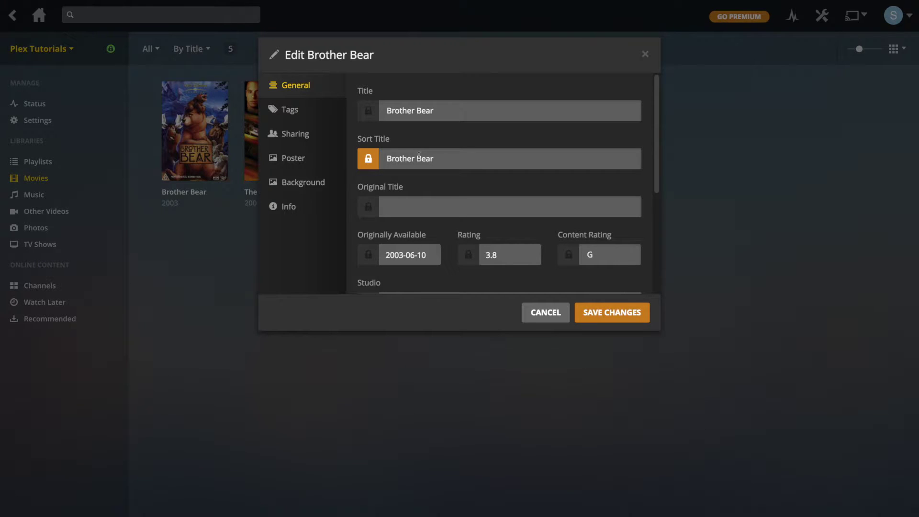
Toggle the Sort Title lock off and on, check Sharing's Plex Pass notice, and view Poster choices
{"action": "left_click", "coordinate": [369, 161]}
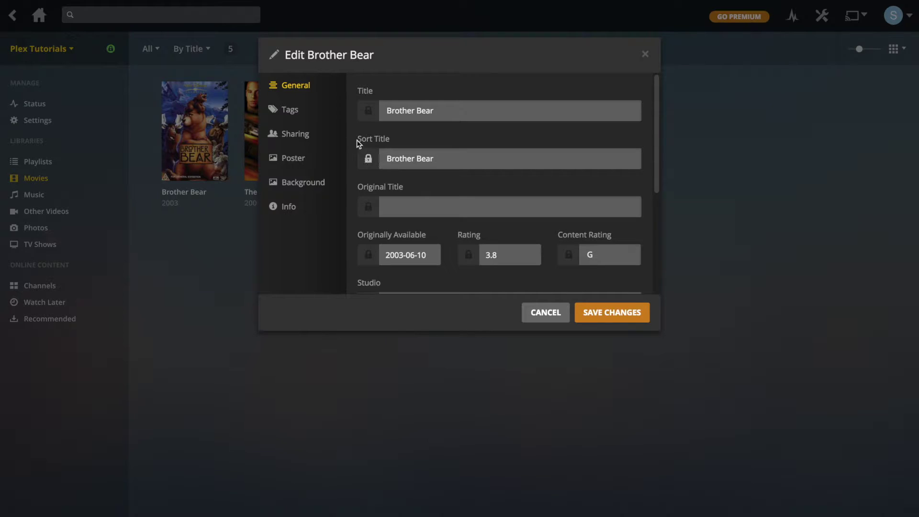
{"action": "left_click", "coordinate": [370, 159]}
{"action": "left_click", "coordinate": [308, 136]}
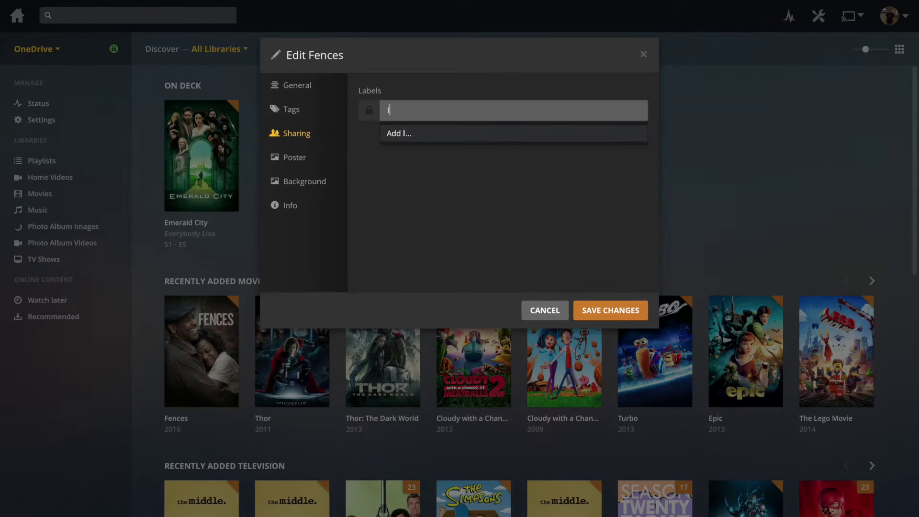
{"action": "type", "text": "ots of blood and "}
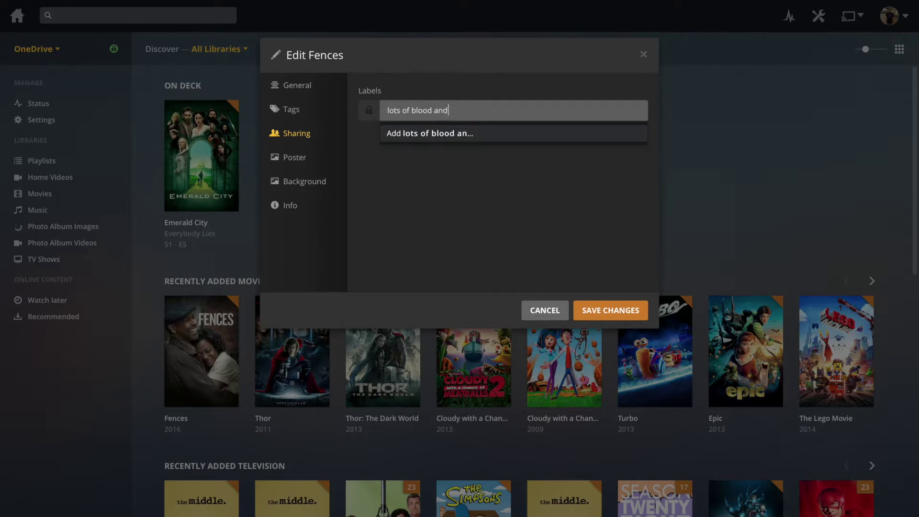
{"action": "type", "text": "g"}
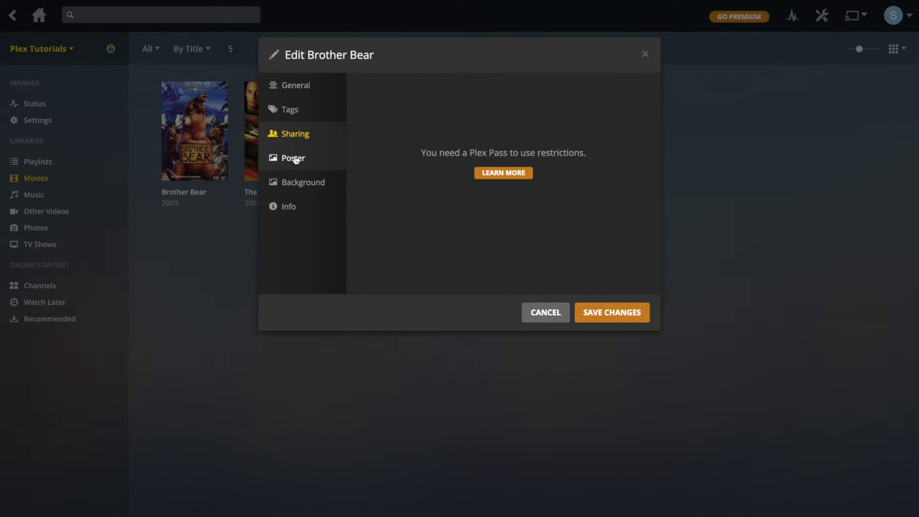
{"action": "left_click", "coordinate": [296, 159]}
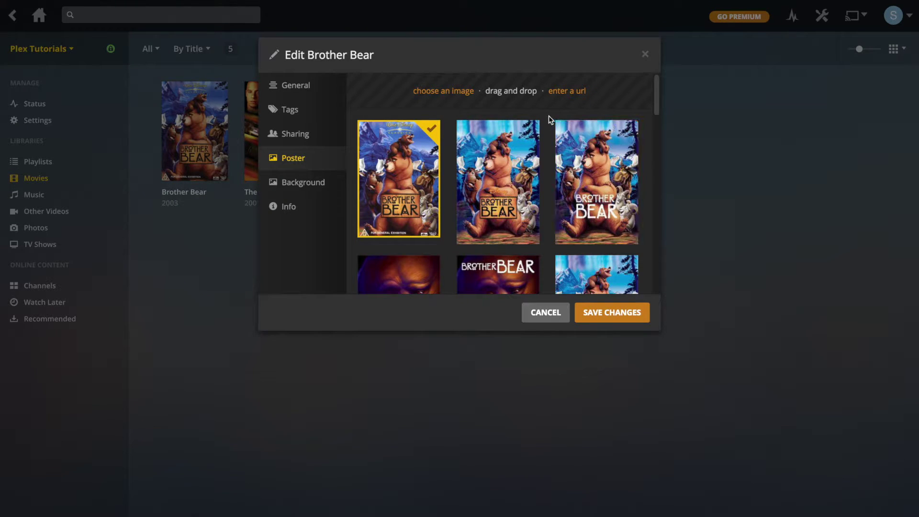
Select the blue Disney Classics 37 poster for Brother Bear and save it
{"action": "scroll", "coordinate": [548, 115], "scroll_direction": "down", "scroll_amount": 4}
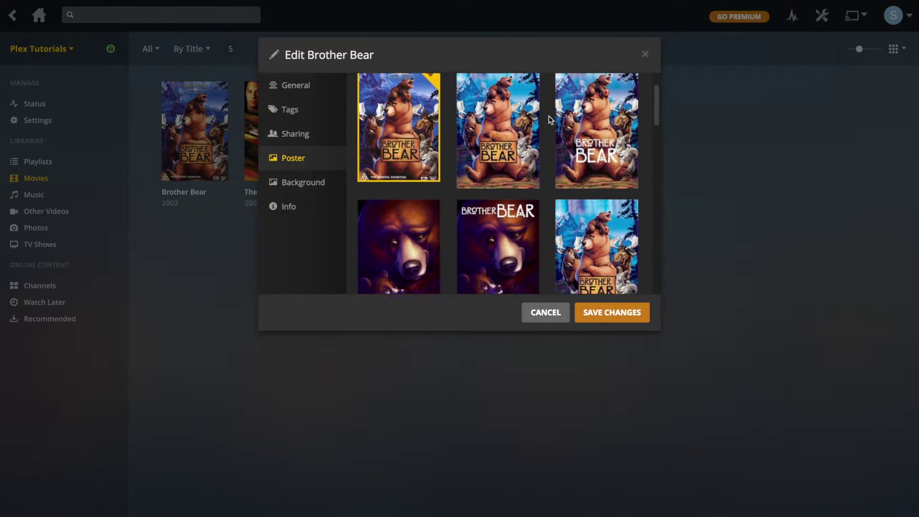
{"action": "scroll", "coordinate": [549, 119], "scroll_direction": "down", "scroll_amount": 3}
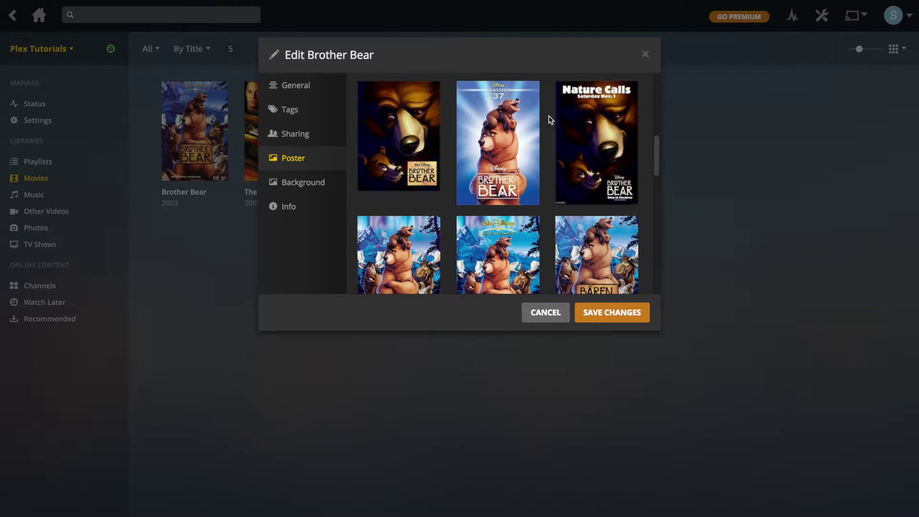
{"action": "scroll", "coordinate": [548, 116], "scroll_direction": "up", "scroll_amount": 5}
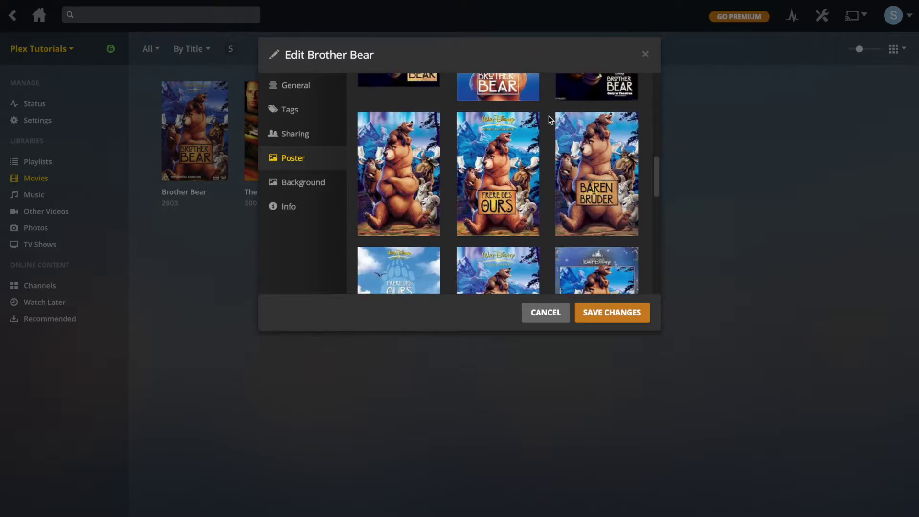
{"action": "scroll", "coordinate": [549, 115], "scroll_direction": "down", "scroll_amount": 4}
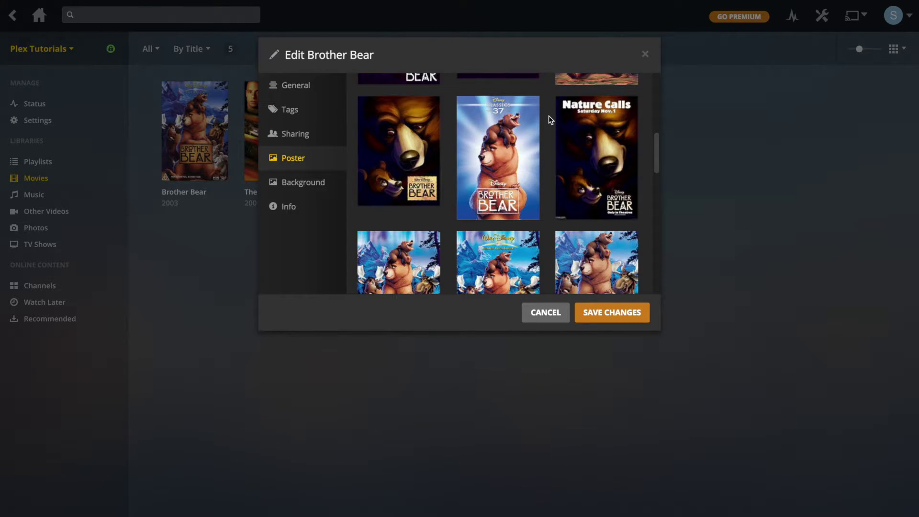
{"action": "left_click", "coordinate": [507, 123]}
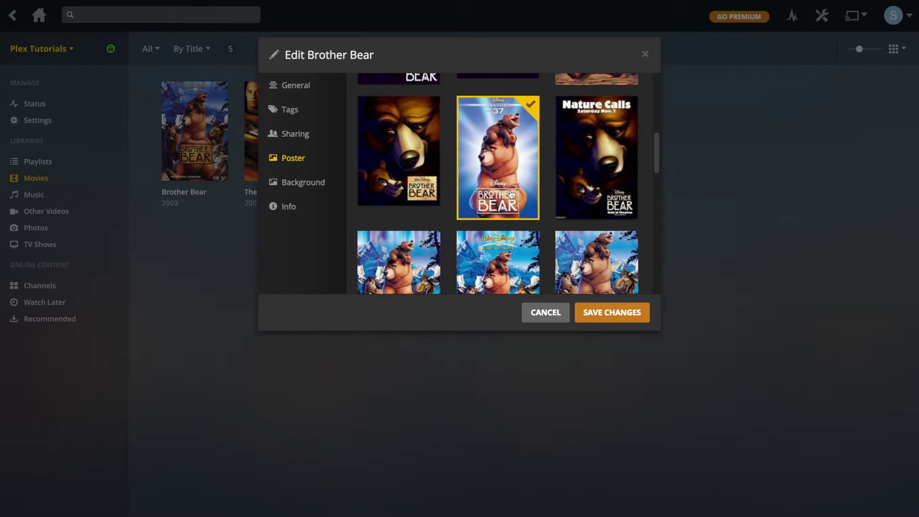
{"action": "scroll", "coordinate": [511, 193], "scroll_direction": "down", "scroll_amount": 5}
{"action": "scroll", "coordinate": [511, 194], "scroll_direction": "down", "scroll_amount": 5}
{"action": "scroll", "coordinate": [511, 194], "scroll_direction": "up", "scroll_amount": 15}
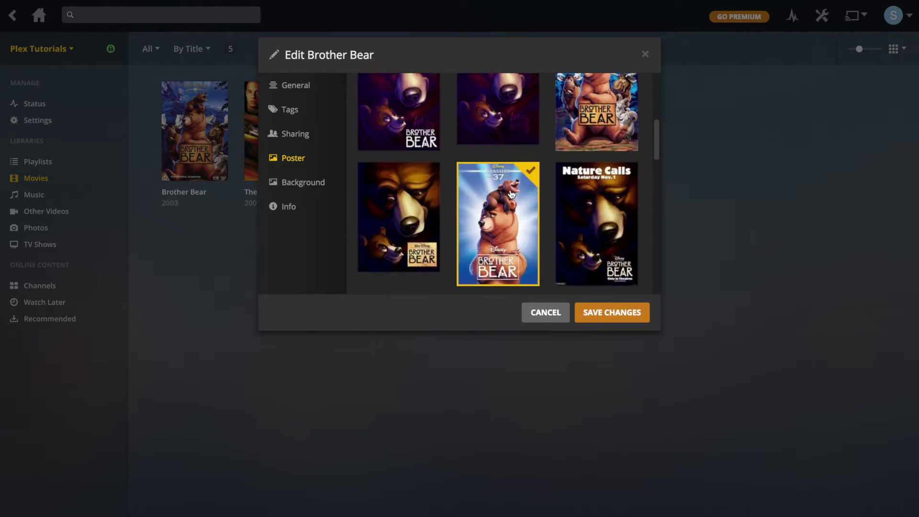
{"action": "scroll", "coordinate": [511, 194], "scroll_direction": "down", "scroll_amount": 10}
{"action": "scroll", "coordinate": [511, 194], "scroll_direction": "up", "scroll_amount": 6}
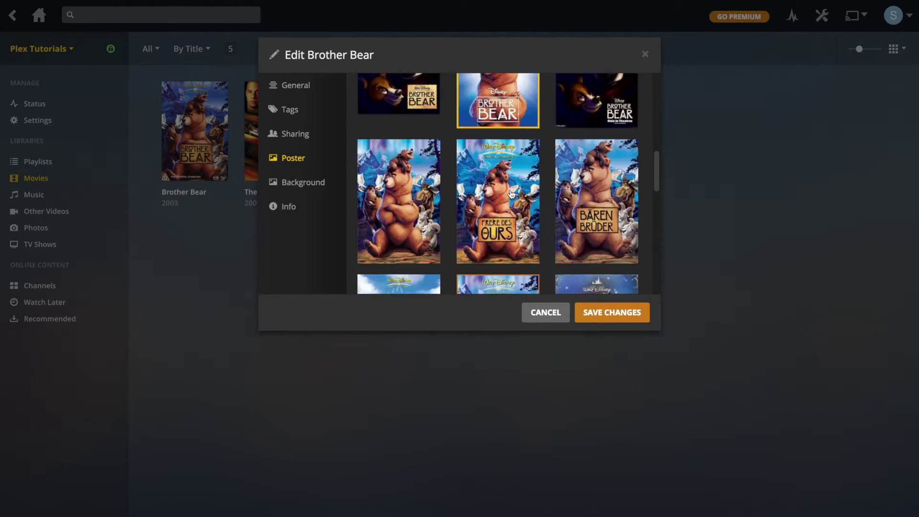
{"action": "scroll", "coordinate": [517, 287], "scroll_direction": "up", "scroll_amount": 1}
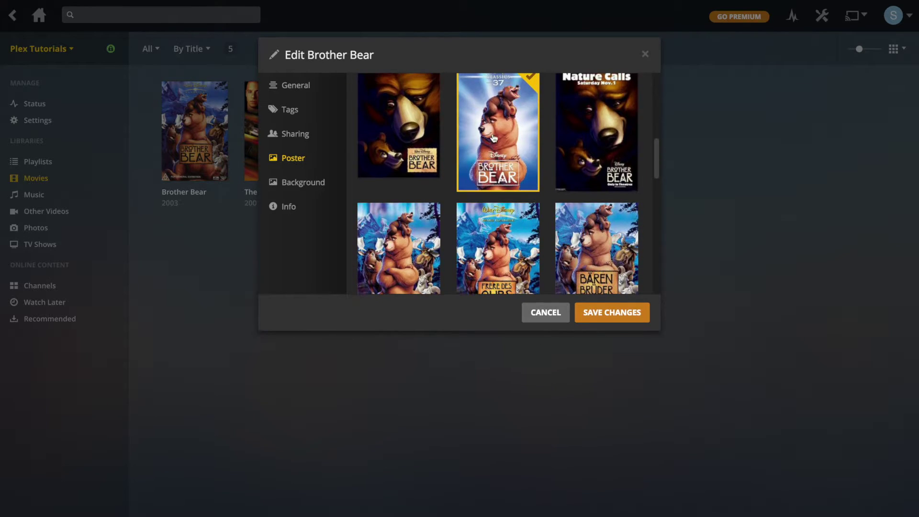
{"action": "left_click", "coordinate": [604, 312]}
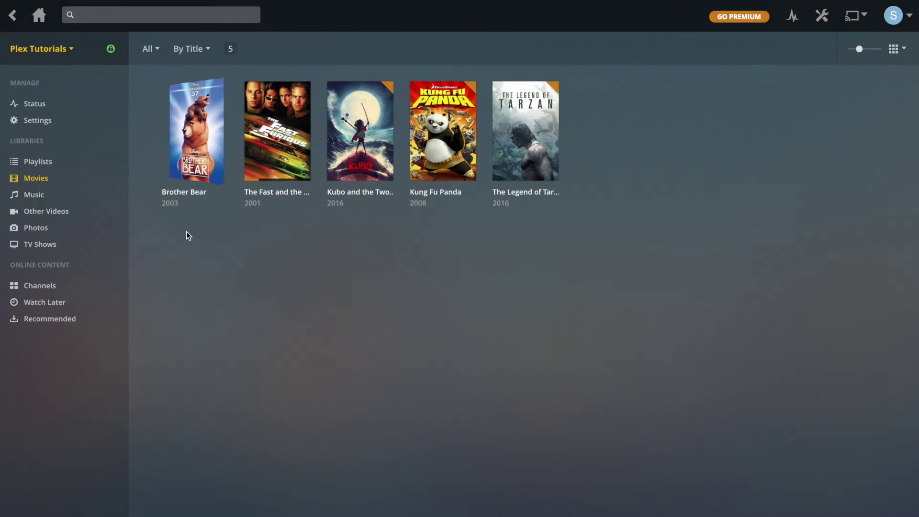
{"action": "left_click", "coordinate": [171, 171]}
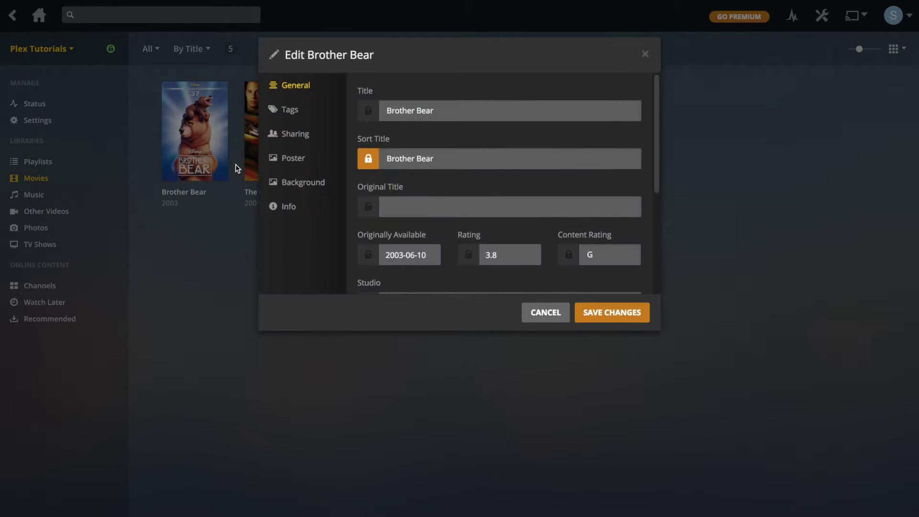
{"action": "left_click", "coordinate": [302, 188]}
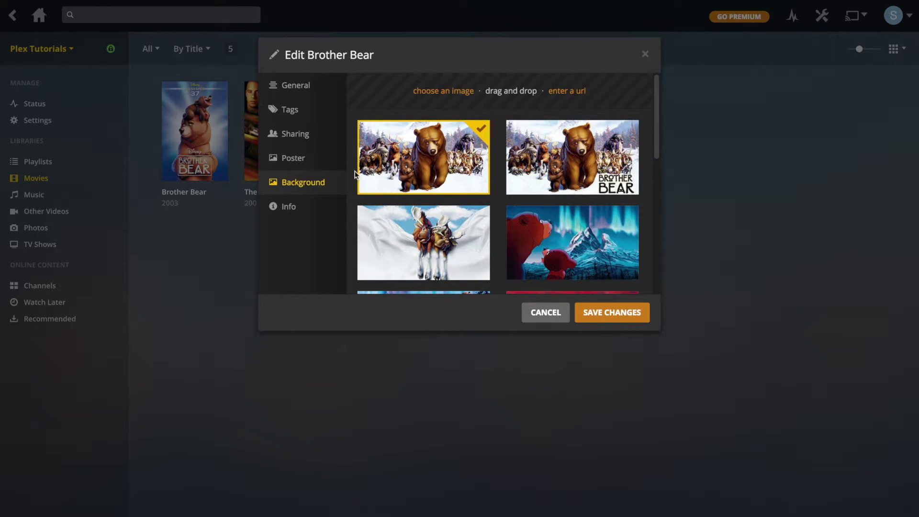
{"action": "scroll", "coordinate": [355, 171], "scroll_direction": "down", "scroll_amount": 5}
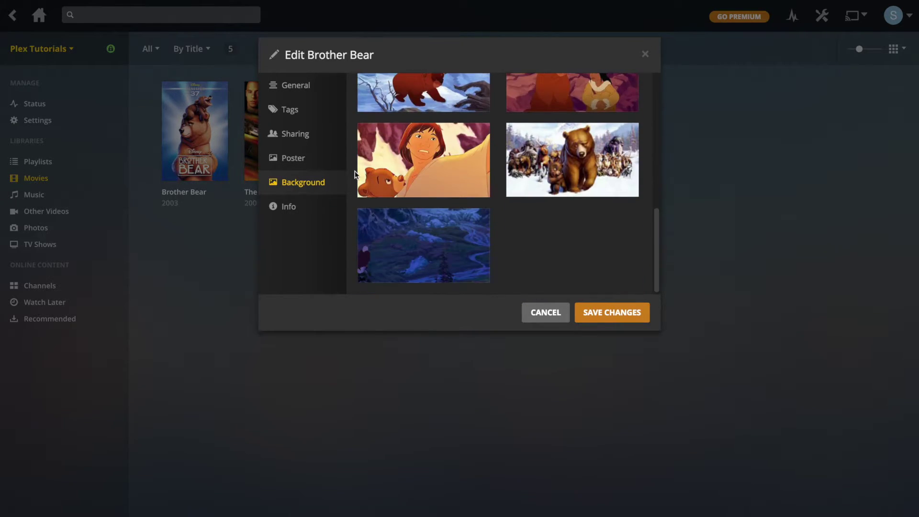
{"action": "scroll", "coordinate": [354, 170], "scroll_direction": "up", "scroll_amount": 5}
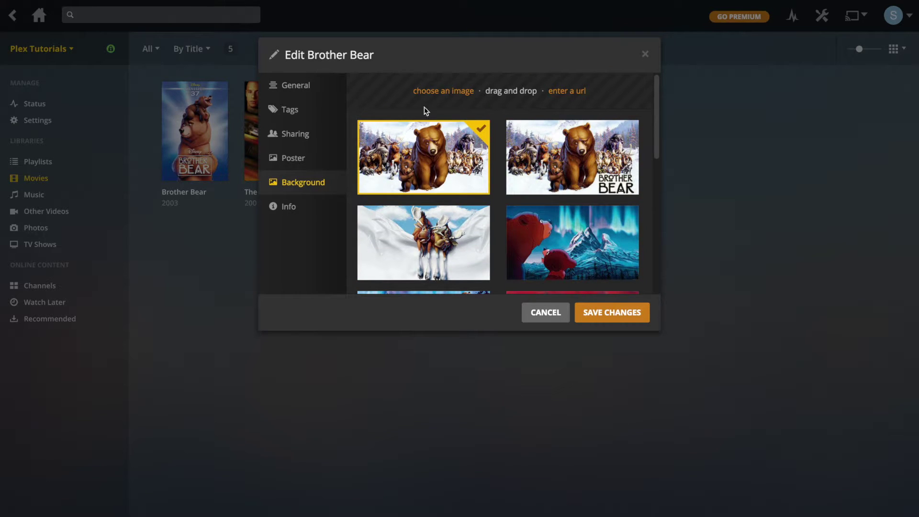
{"action": "scroll", "coordinate": [529, 113], "scroll_direction": "down", "scroll_amount": 5}
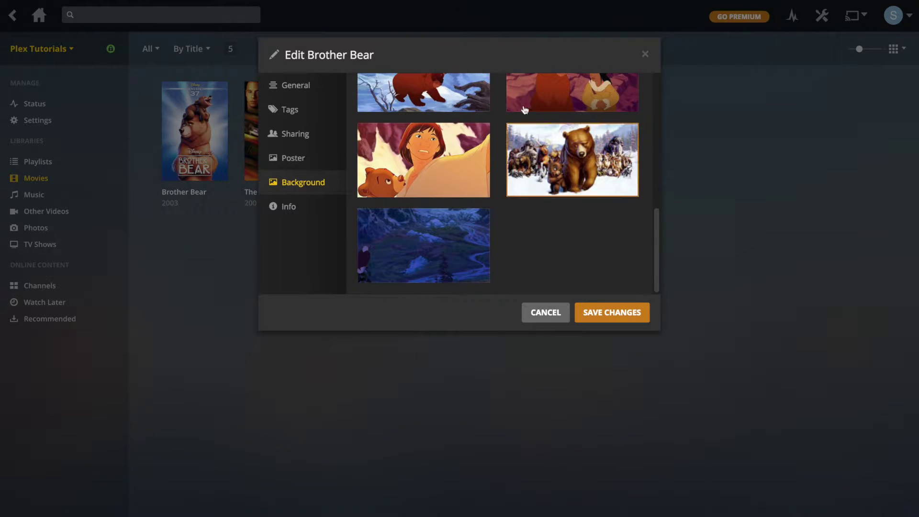
{"action": "scroll", "coordinate": [522, 249], "scroll_direction": "up", "scroll_amount": 5}
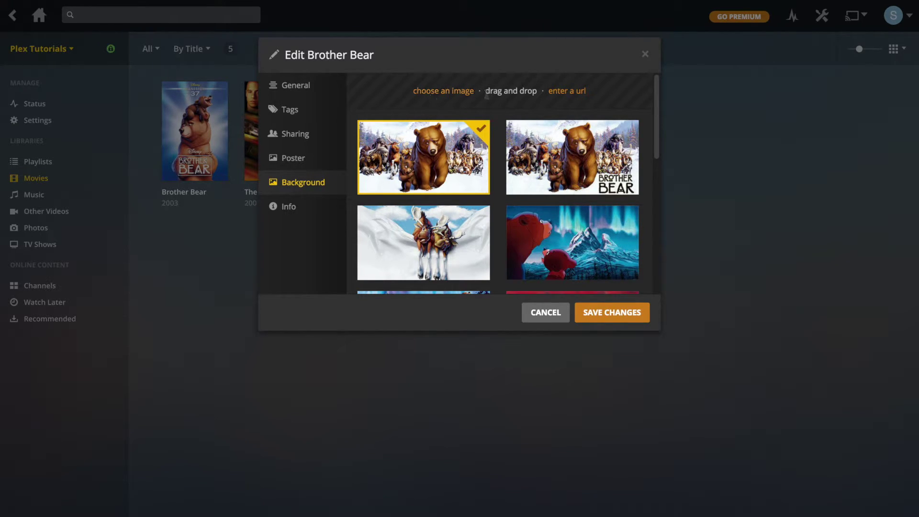
Upload the Downloads screenshot as Brother Bear's background by drag-and-drop and save
{"action": "left_click", "coordinate": [441, 95]}
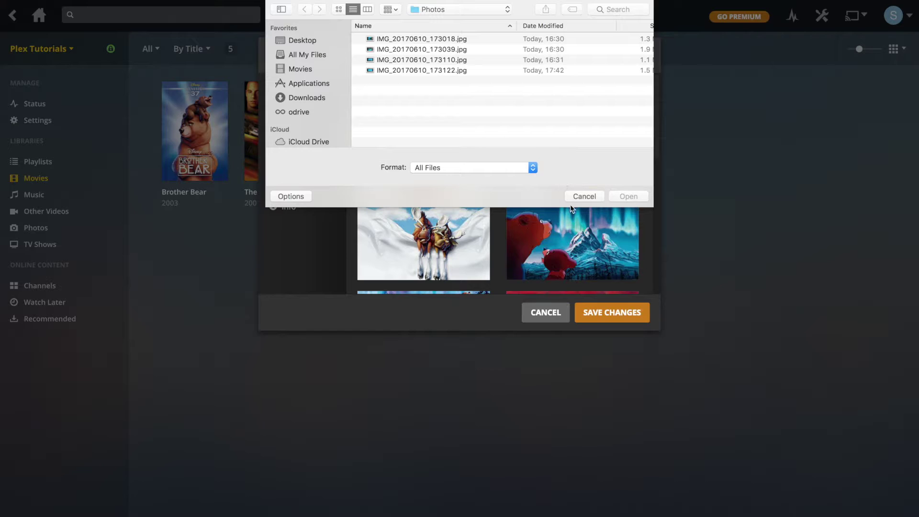
{"action": "left_click", "coordinate": [584, 196]}
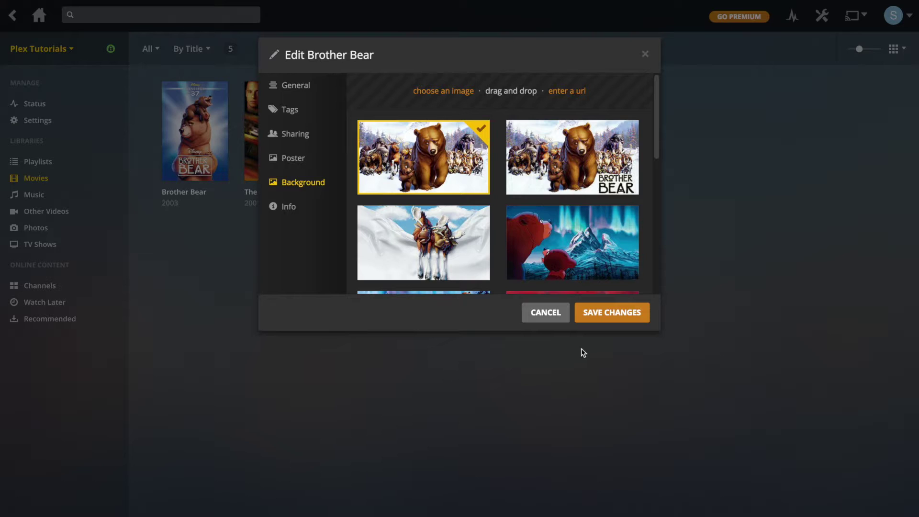
{"action": "left_click", "coordinate": [699, 510]}
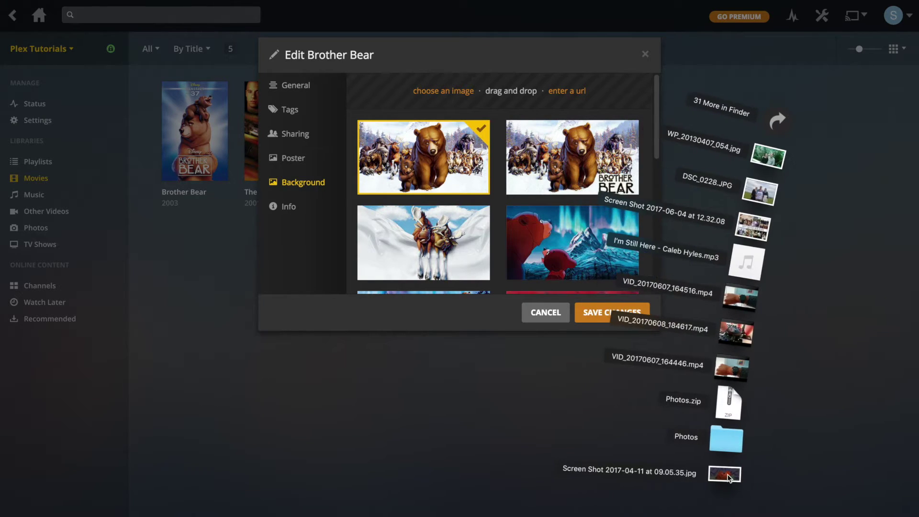
{"action": "left_click_drag", "start_coordinate": [714, 467], "coordinate": [504, 91]}
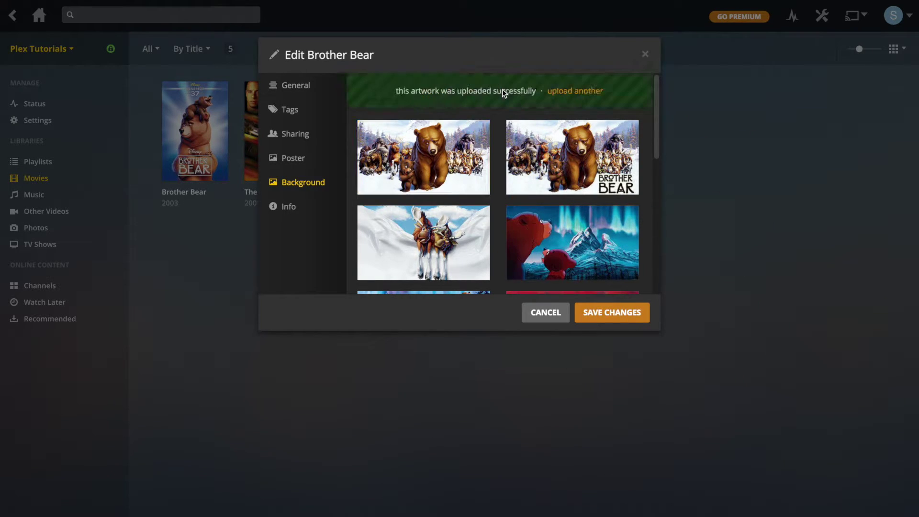
{"action": "left_click", "coordinate": [600, 313]}
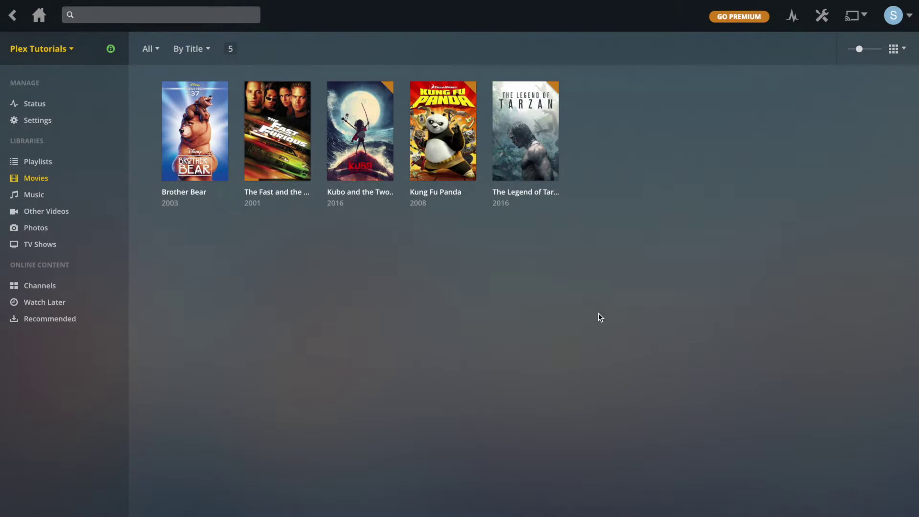
Open Brother Bear's editor and browse General, Poster and Background to reach the file Info
{"action": "left_click", "coordinate": [212, 126]}
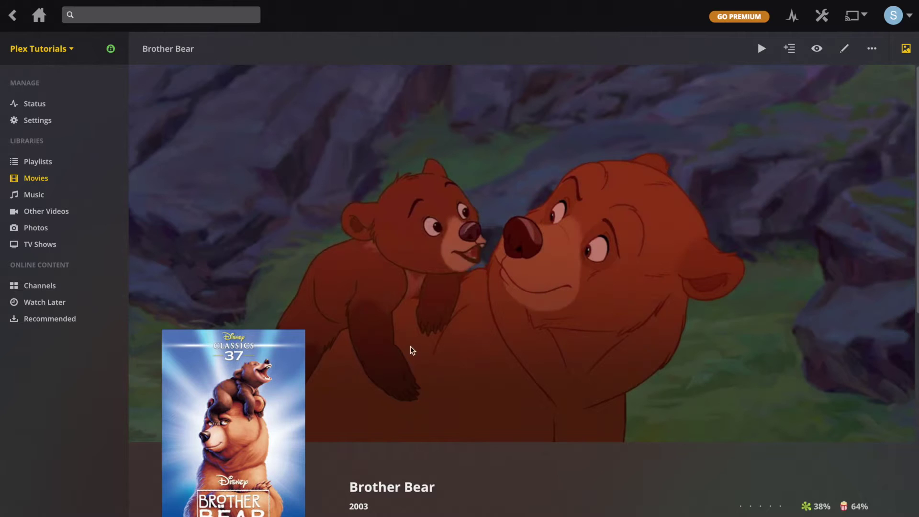
{"action": "left_click", "coordinate": [216, 410]}
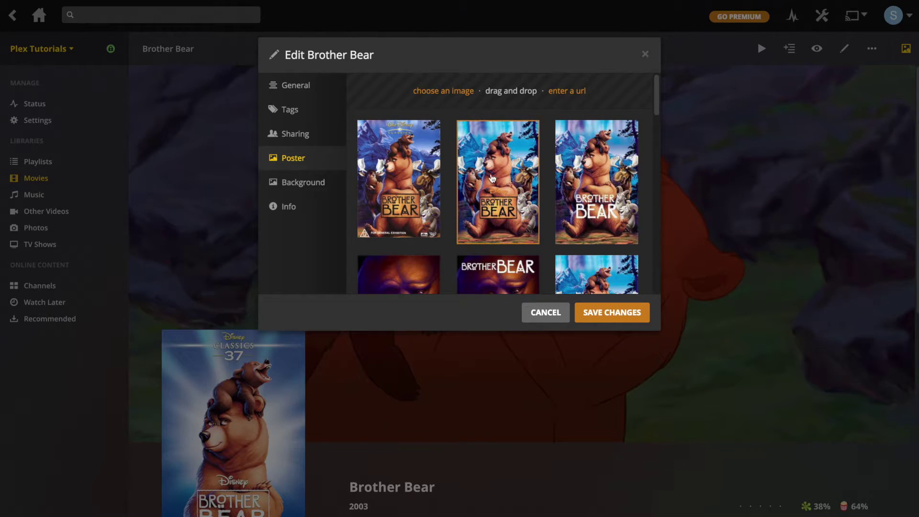
{"action": "left_click", "coordinate": [307, 92]}
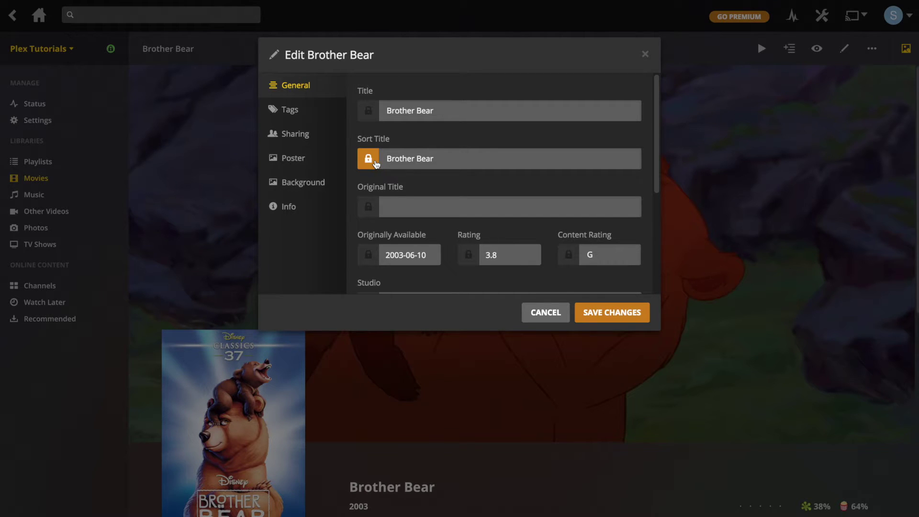
{"action": "left_click", "coordinate": [315, 158]}
{"action": "scroll", "coordinate": [438, 217], "scroll_direction": "down", "scroll_amount": 1}
{"action": "scroll", "coordinate": [438, 217], "scroll_direction": "down", "scroll_amount": 15}
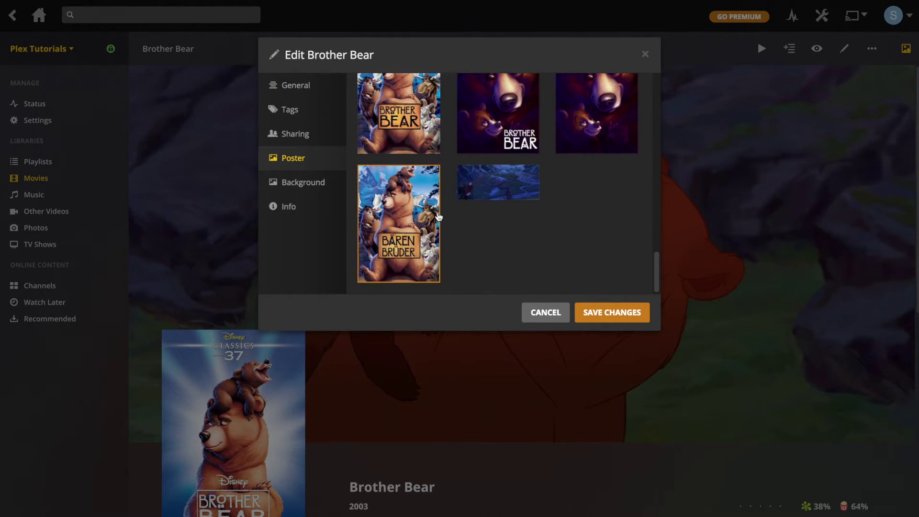
{"action": "scroll", "coordinate": [438, 217], "scroll_direction": "up", "scroll_amount": 10}
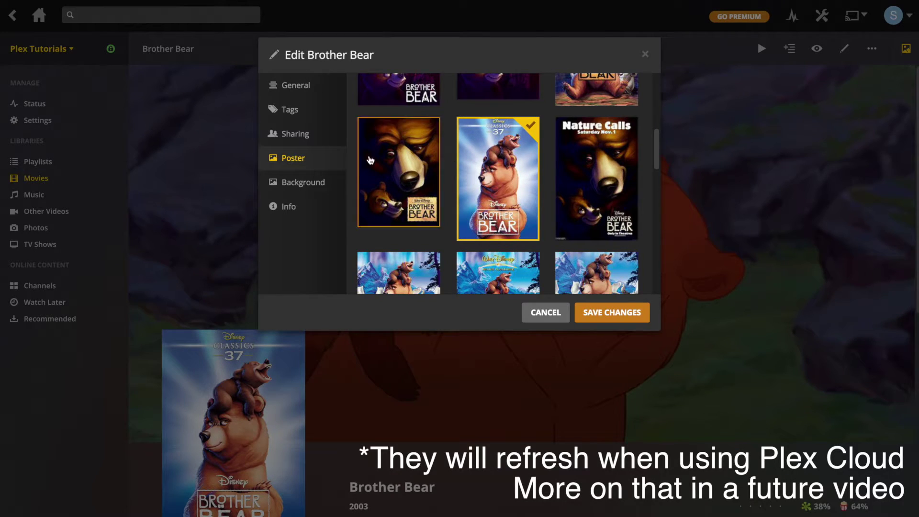
{"action": "left_click", "coordinate": [301, 183]}
{"action": "scroll", "coordinate": [503, 248], "scroll_direction": "down", "scroll_amount": 5}
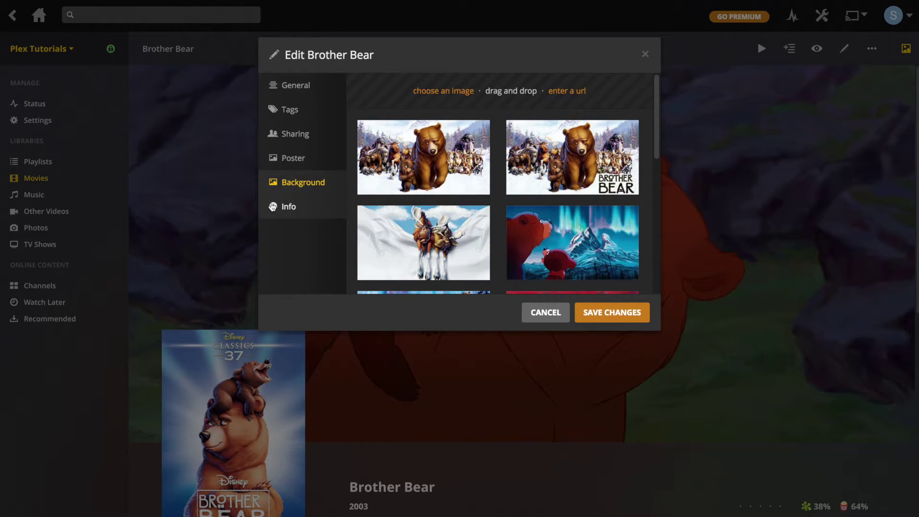
{"action": "left_click", "coordinate": [271, 207]}
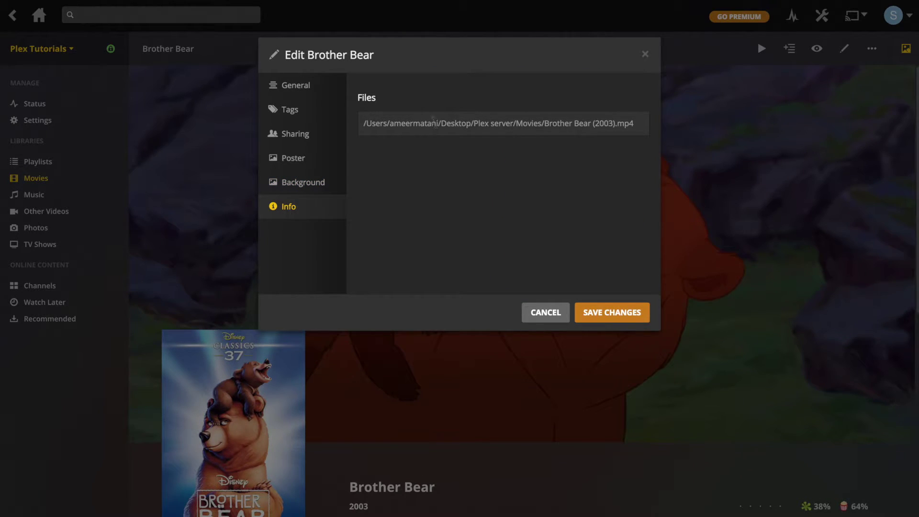
Copy the file name Brother Bear (2003).mp4 from the path, save, and return Home
{"action": "left_click_drag", "start_coordinate": [421, 123], "coordinate": [364, 123]}
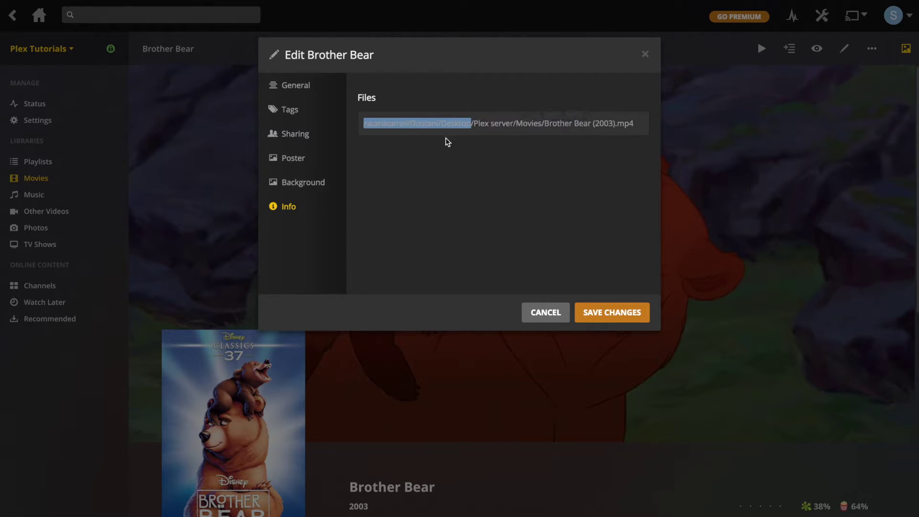
{"action": "left_click", "coordinate": [433, 142]}
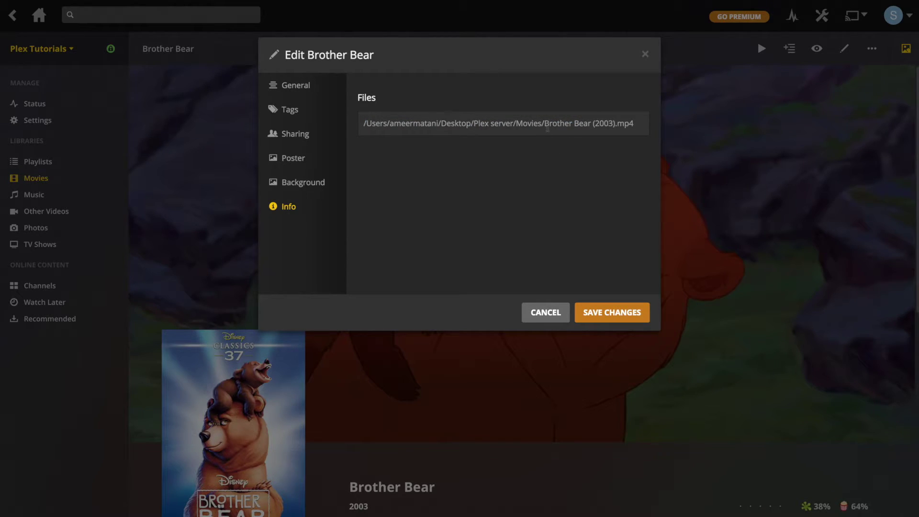
{"action": "left_click_drag", "start_coordinate": [546, 125], "coordinate": [595, 149]}
{"action": "left_click", "coordinate": [595, 149]}
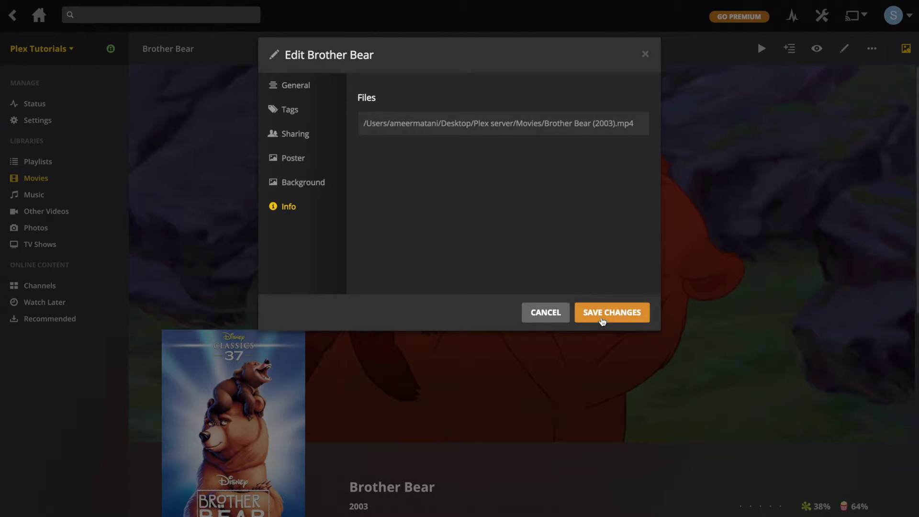
{"action": "left_click", "coordinate": [599, 316]}
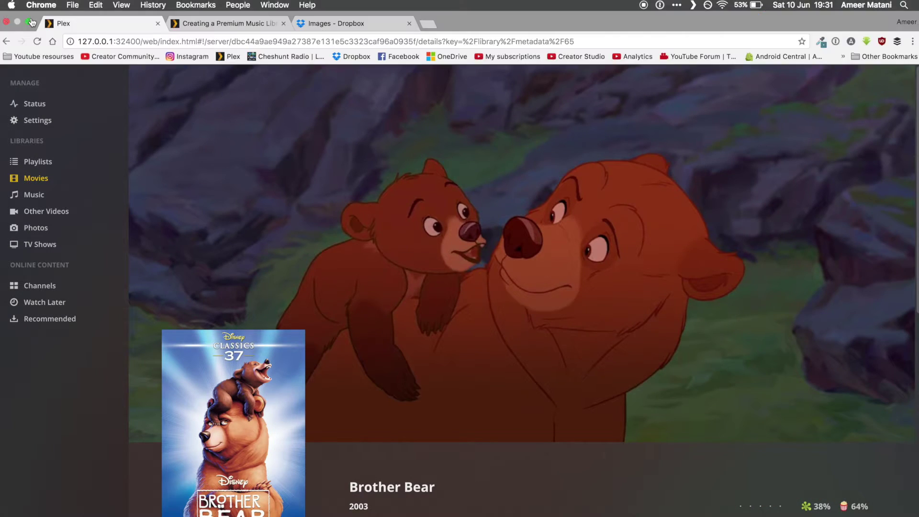
{"action": "left_click", "coordinate": [39, 15]}
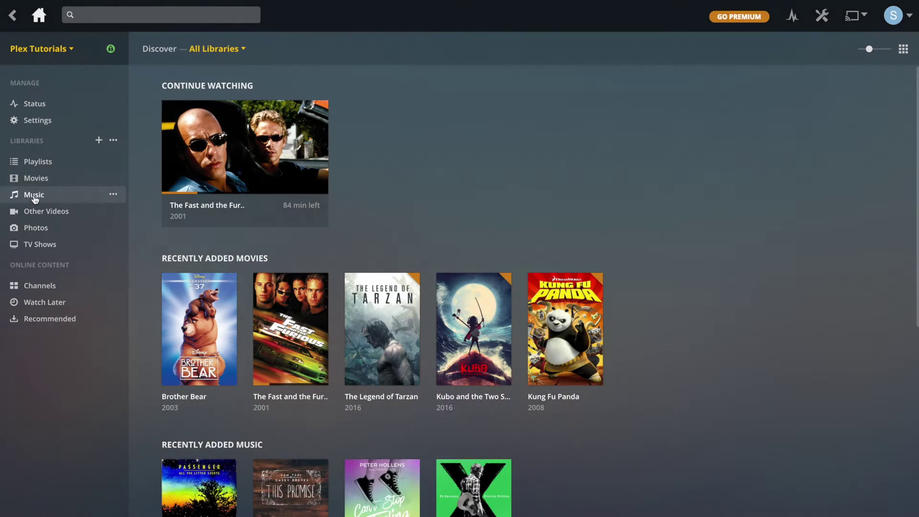
Open Ed Sheeran's artist page from the Music library and highlight part of his biography
{"action": "left_click", "coordinate": [34, 195]}
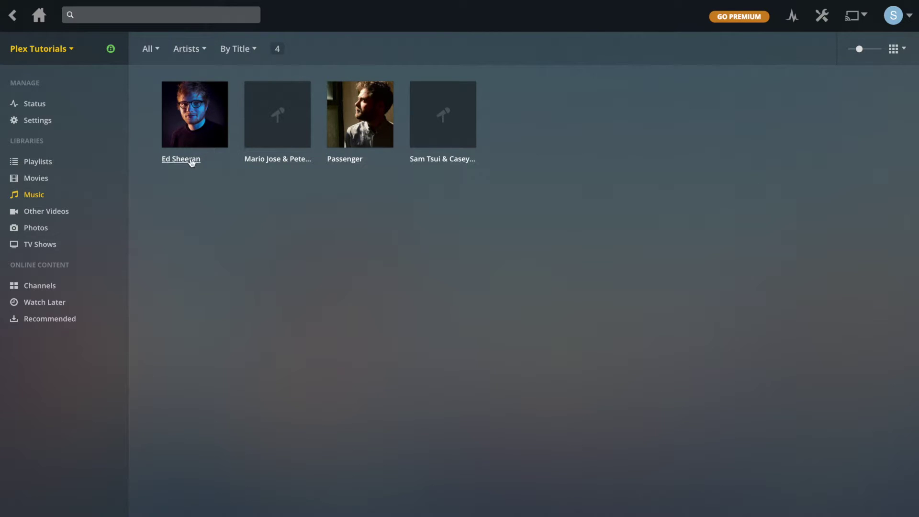
{"action": "left_click", "coordinate": [191, 162]}
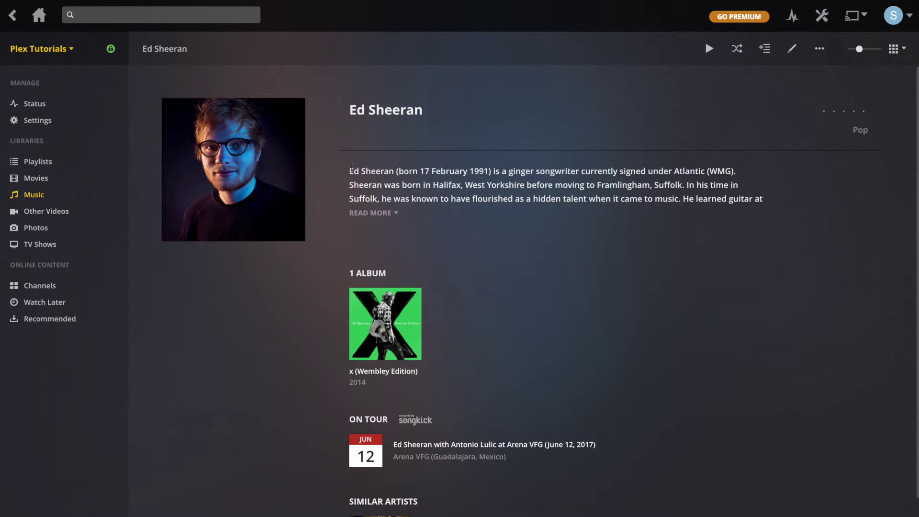
{"action": "left_click_drag", "start_coordinate": [352, 168], "coordinate": [526, 200]}
{"action": "left_click", "coordinate": [546, 259]}
Open Ed Sheeran's editor, check the Tags section's Collections field, then view his poster images
{"action": "left_click", "coordinate": [789, 46]}
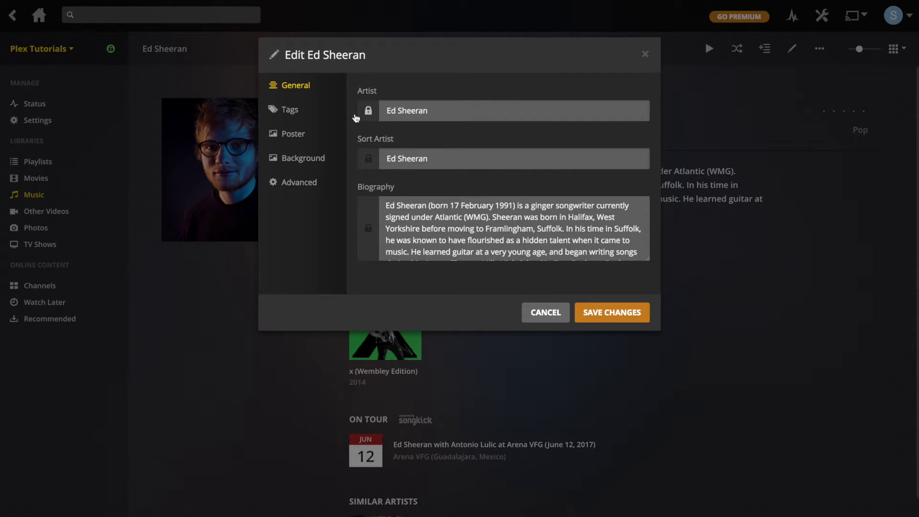
{"action": "left_click", "coordinate": [282, 111]}
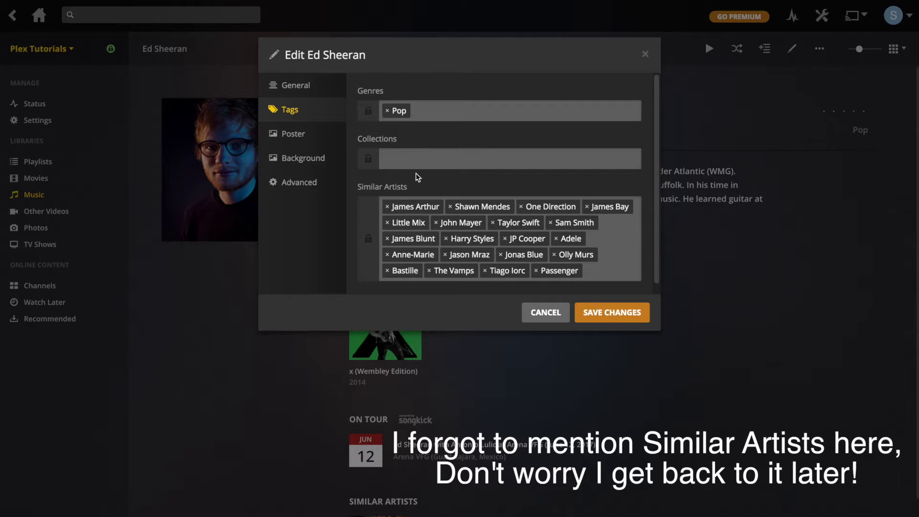
{"action": "left_click", "coordinate": [411, 157]}
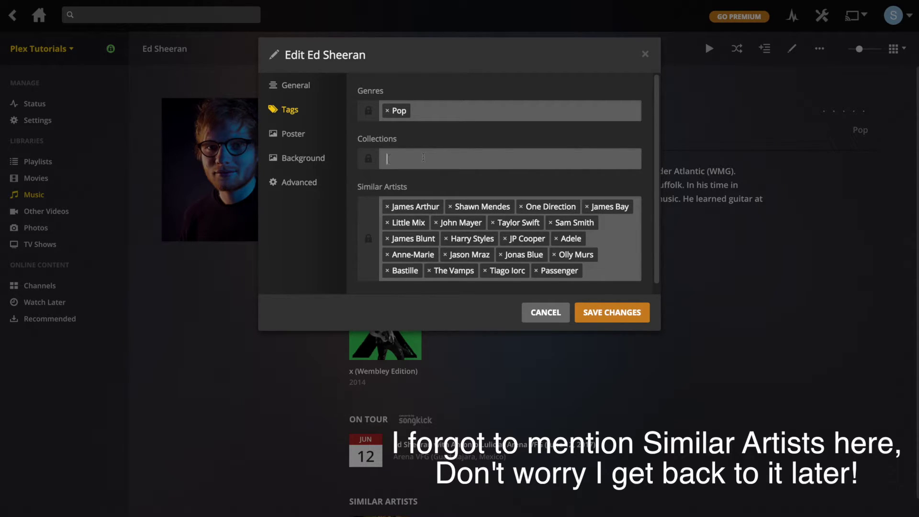
{"action": "left_click", "coordinate": [302, 133]}
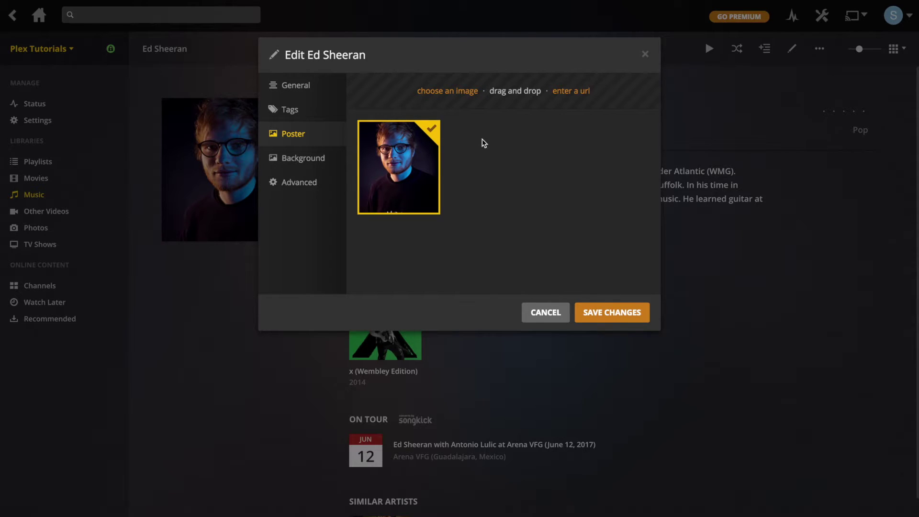
Show the empty Background section, then copy the Ed Sheeran photo's URL from another browser tab
{"action": "left_click", "coordinate": [314, 158]}
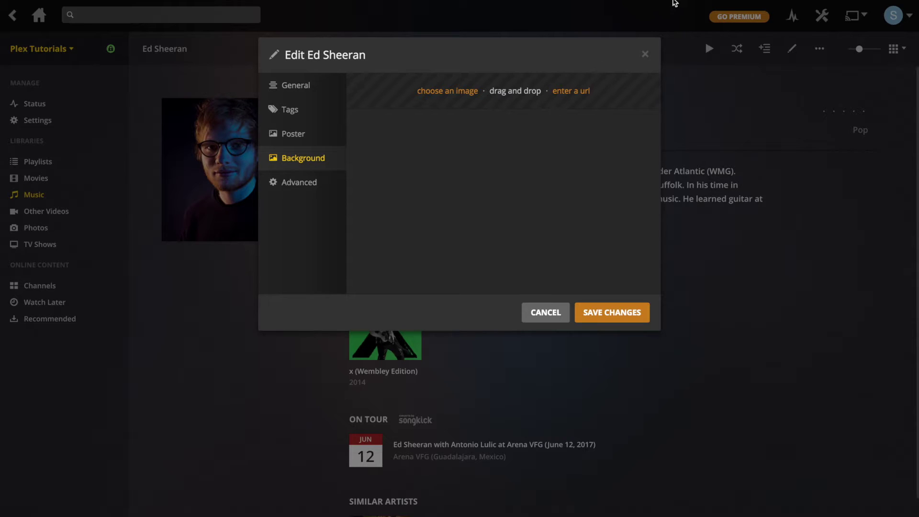
{"action": "mouse_move", "coordinate": [689, 4]}
{"action": "left_click", "coordinate": [597, 23]}
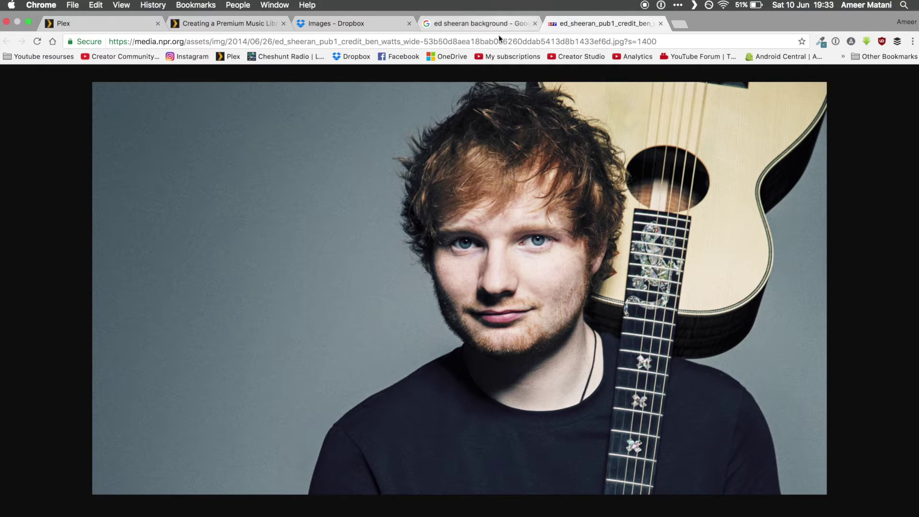
{"action": "mouse_move", "coordinate": [490, 3]}
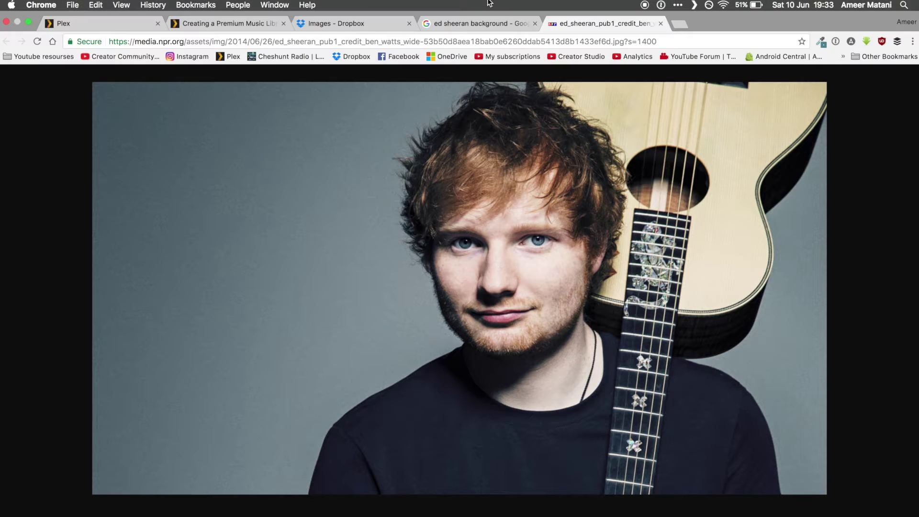
{"action": "left_click", "coordinate": [457, 41]}
{"action": "key", "text": "super+c"}
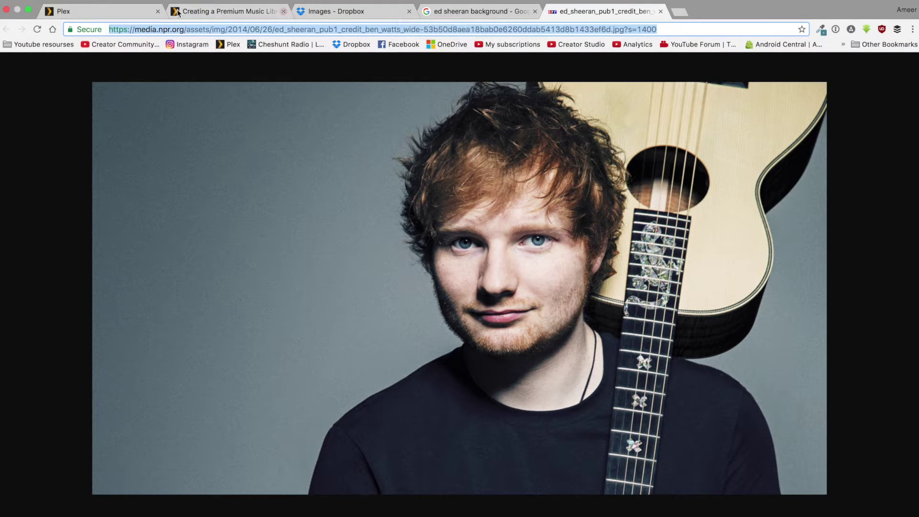
{"action": "left_click", "coordinate": [106, 12]}
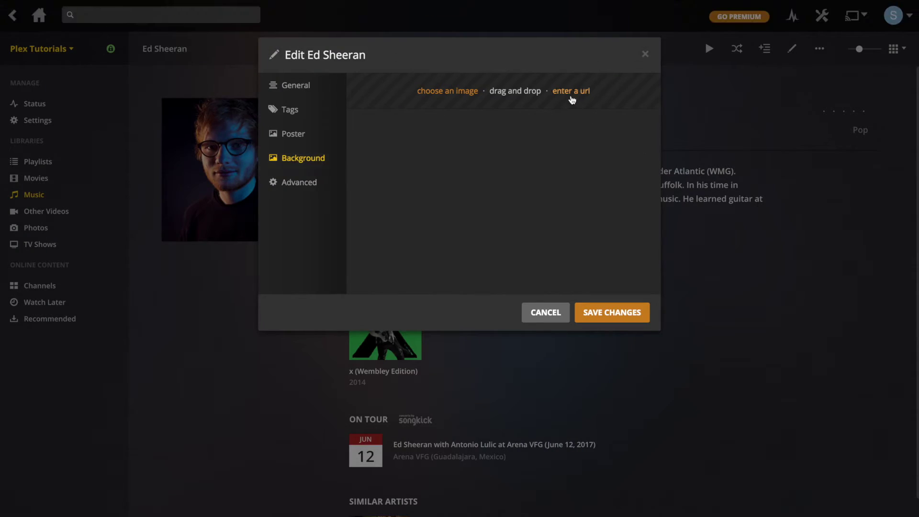
Paste the copied photo URL as Ed Sheeran's background artwork and save it
{"action": "left_click", "coordinate": [570, 90]}
{"action": "left_click", "coordinate": [517, 96]}
{"action": "key", "text": "super+v"}
{"action": "key", "text": "Return"}
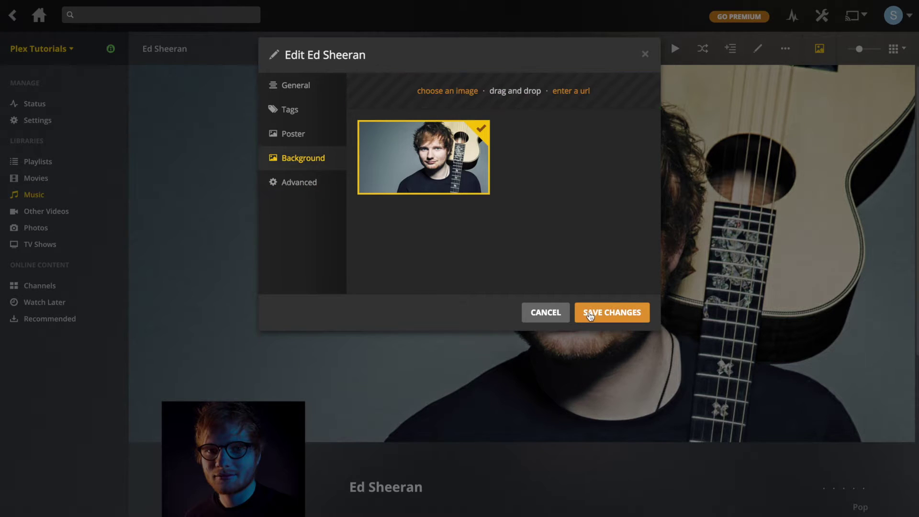
{"action": "left_click", "coordinate": [639, 315]}
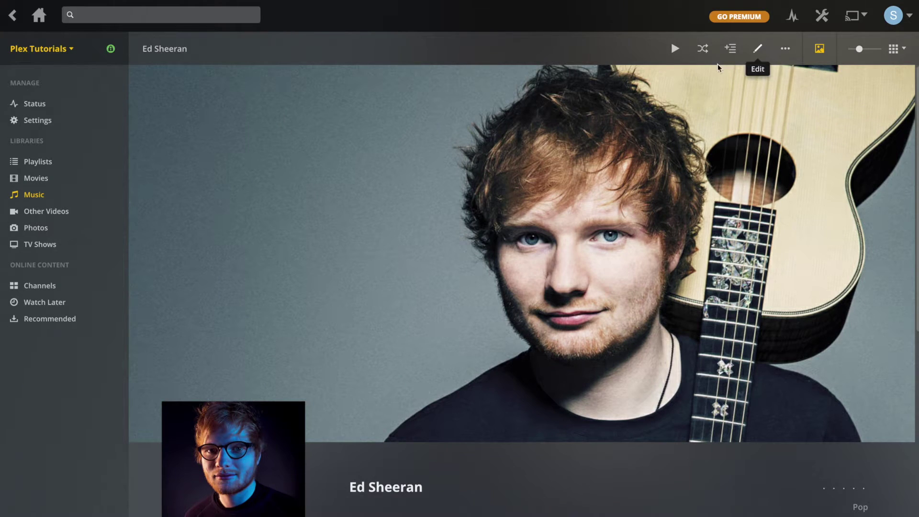
{"action": "left_click", "coordinate": [757, 49]}
{"action": "left_click", "coordinate": [277, 182]}
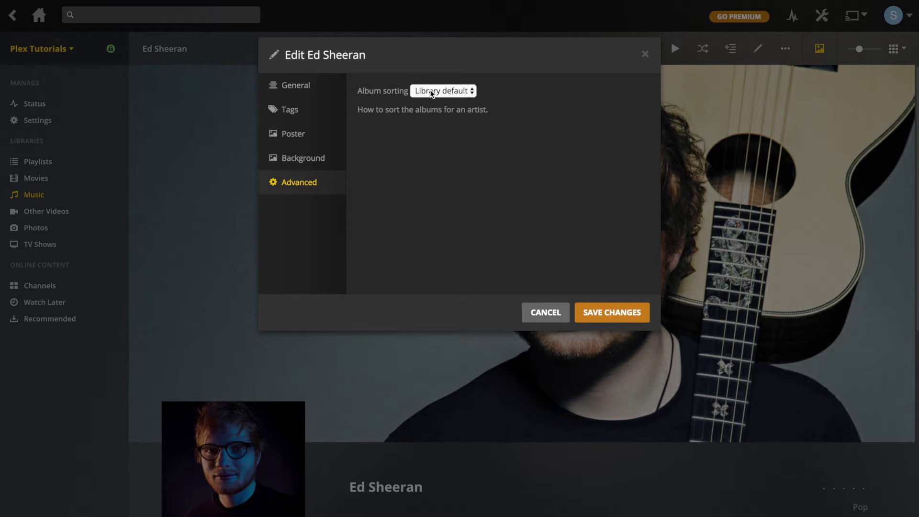
{"action": "left_click", "coordinate": [548, 311]}
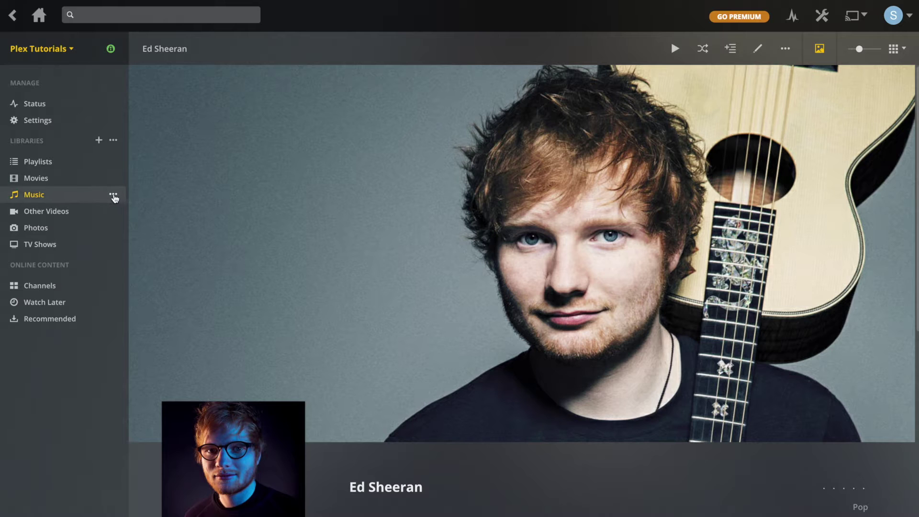
{"action": "left_click", "coordinate": [112, 194]}
{"action": "left_click", "coordinate": [173, 249]}
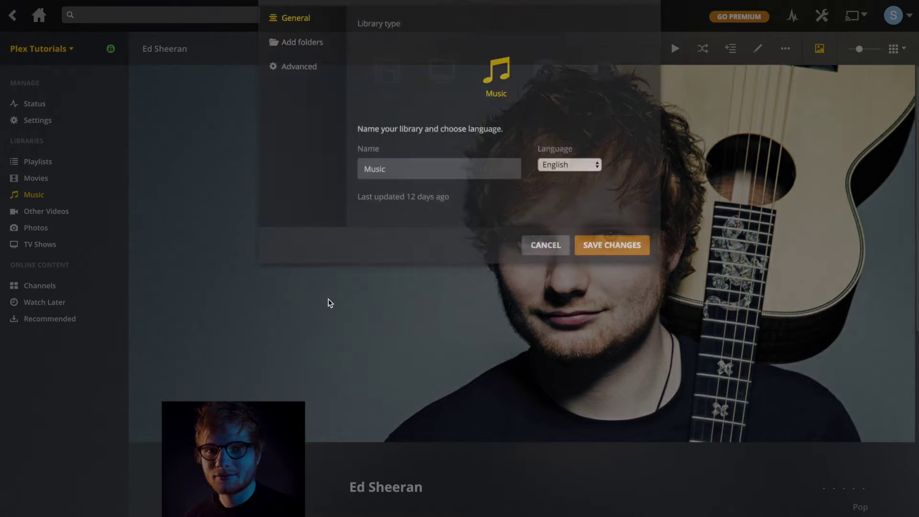
{"action": "left_click", "coordinate": [306, 134]}
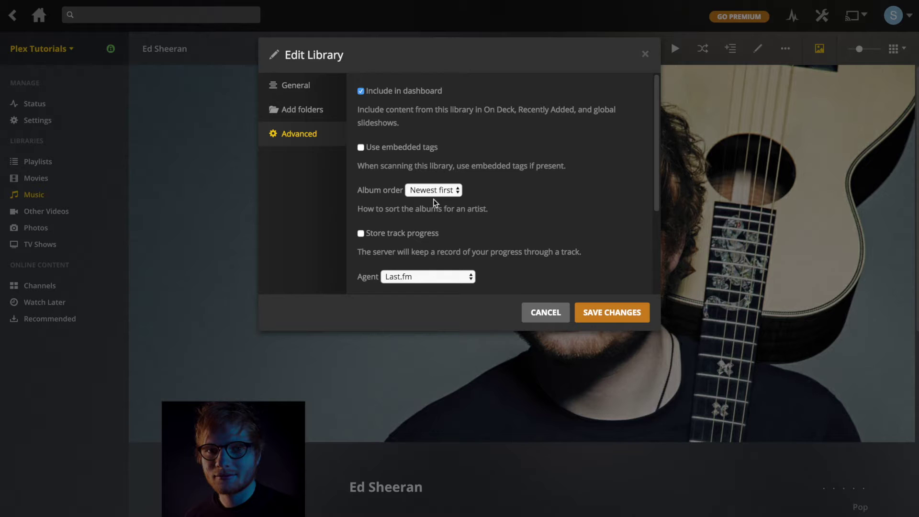
{"action": "left_click", "coordinate": [550, 313]}
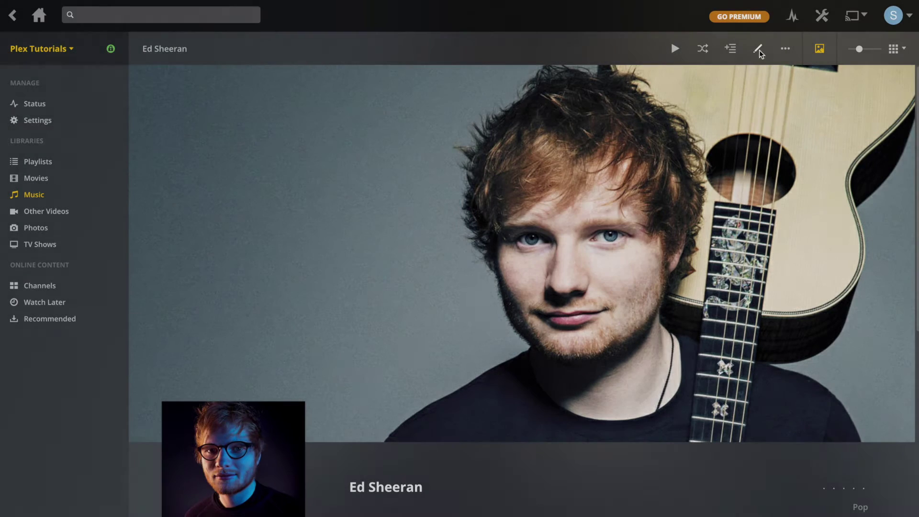
{"action": "left_click", "coordinate": [759, 52]}
{"action": "left_click", "coordinate": [293, 183]}
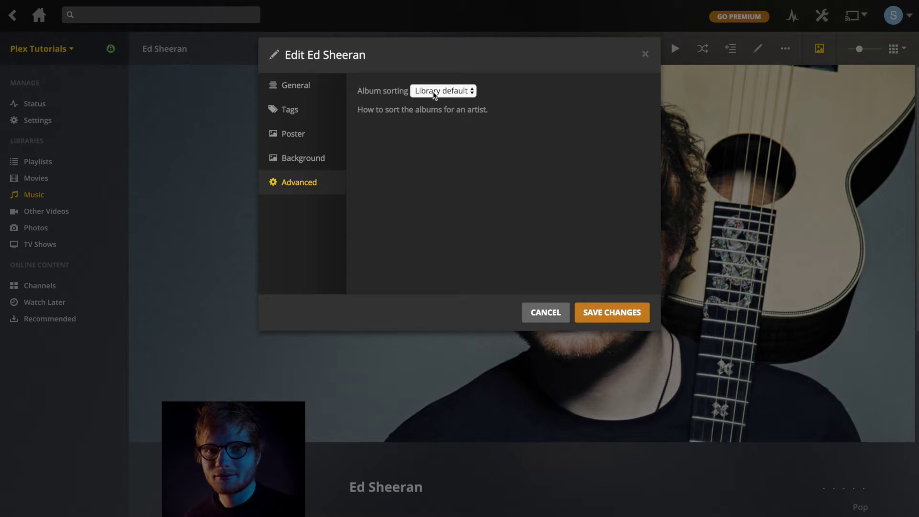
{"action": "left_click", "coordinate": [438, 92]}
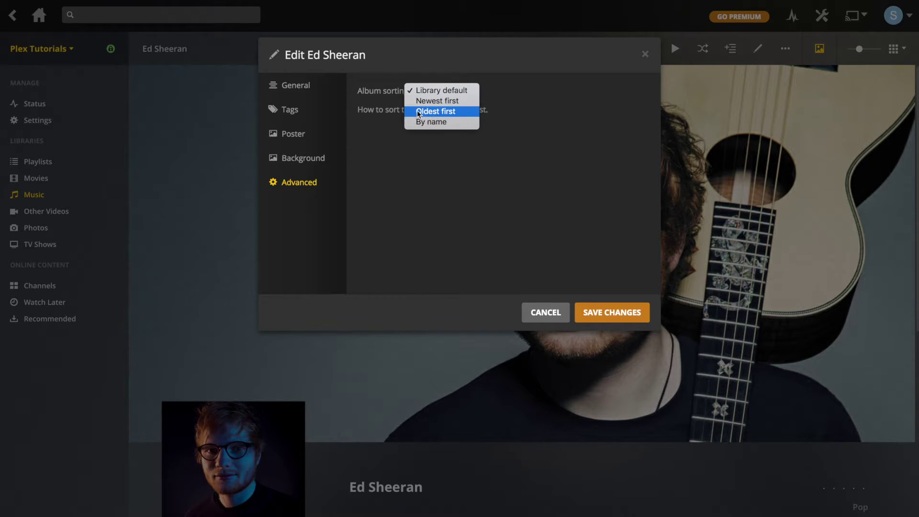
{"action": "left_click", "coordinate": [429, 141]}
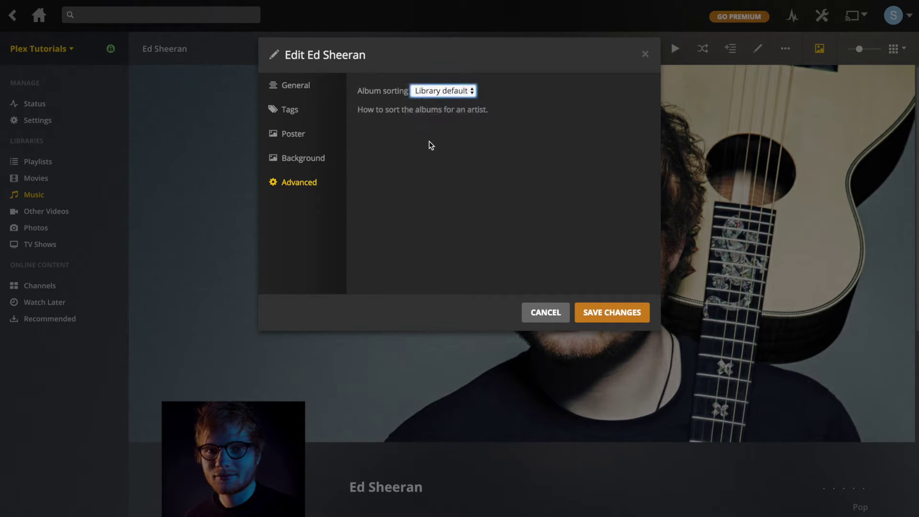
{"action": "left_click", "coordinate": [610, 313]}
{"action": "scroll", "coordinate": [611, 314], "scroll_direction": "down", "scroll_amount": 3}
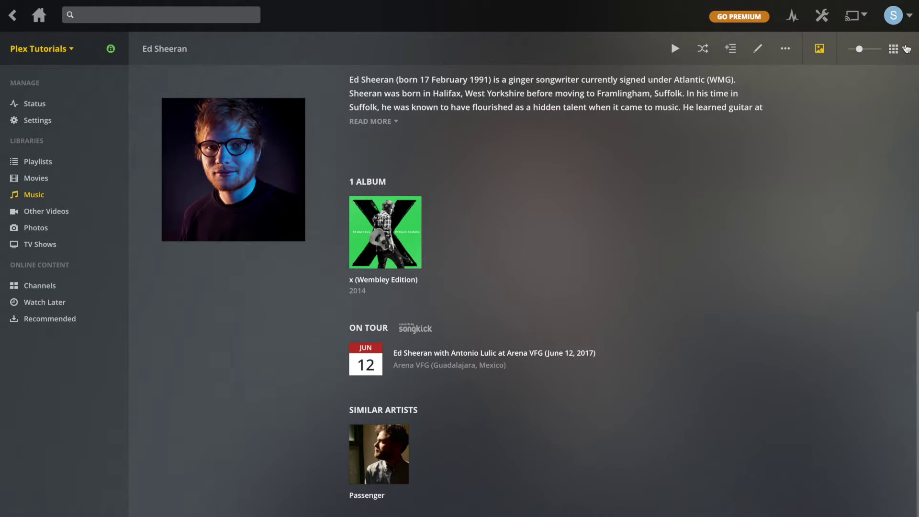
Look at the artist's Tags in the editor and cancel without changes
{"action": "left_click", "coordinate": [757, 48]}
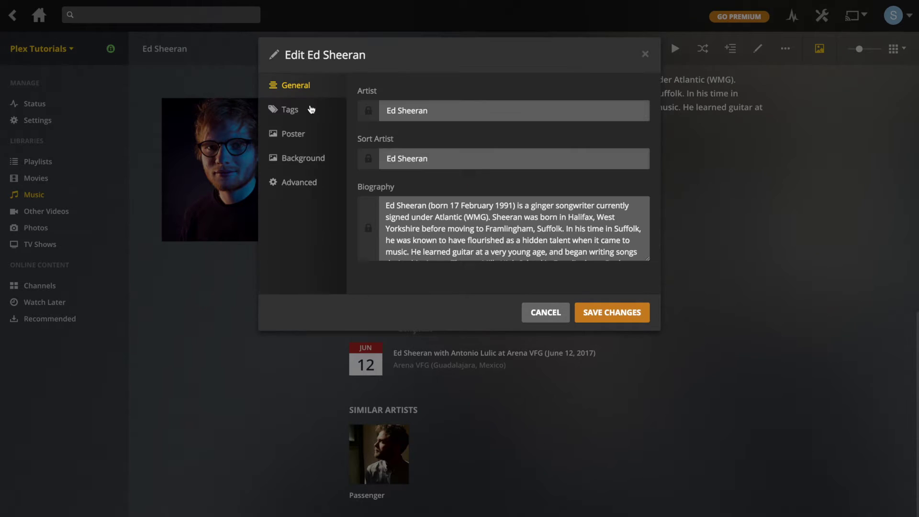
{"action": "left_click", "coordinate": [306, 116]}
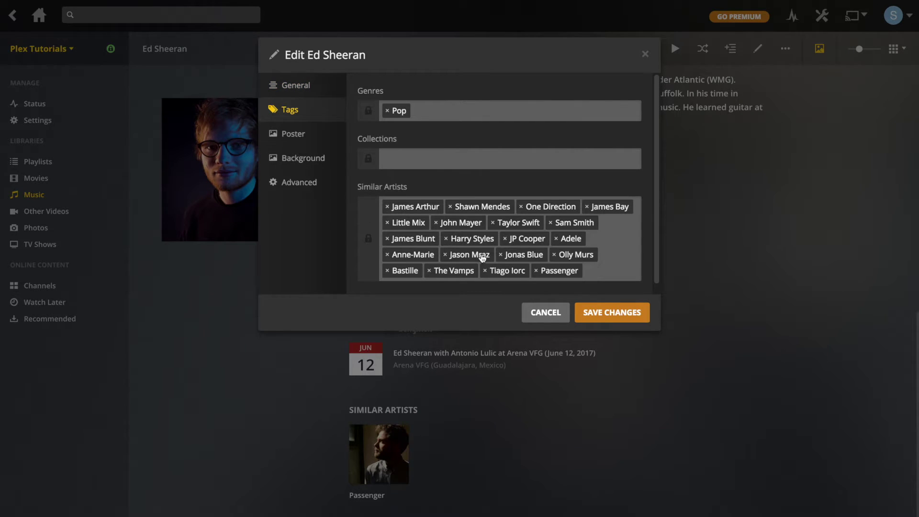
{"action": "left_click", "coordinate": [554, 312]}
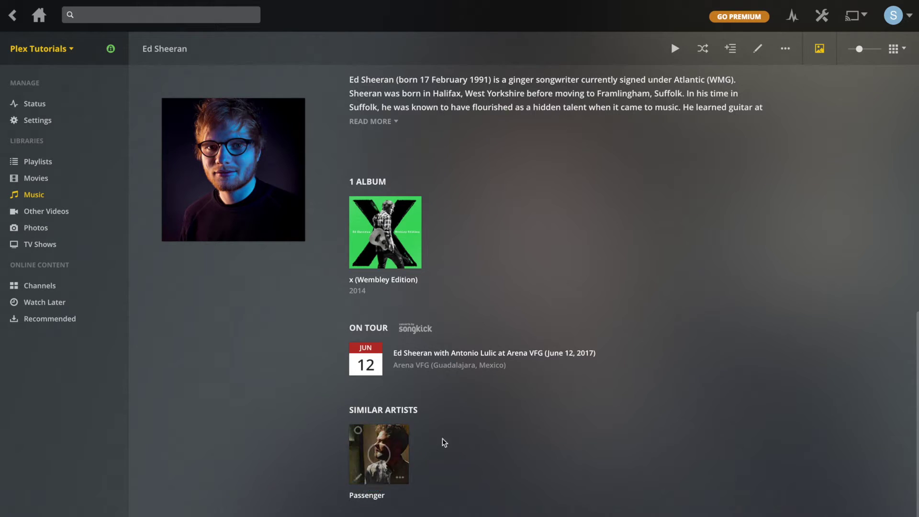
Open the x (Wembley Edition) album page and its edit dialog
{"action": "scroll", "coordinate": [526, 452], "scroll_direction": "up", "scroll_amount": 2}
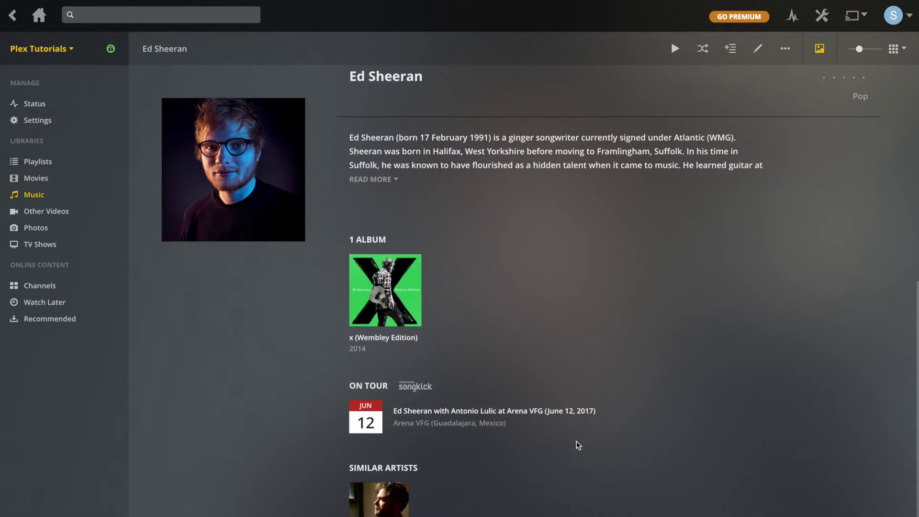
{"action": "scroll", "coordinate": [446, 444], "scroll_direction": "up", "scroll_amount": 5}
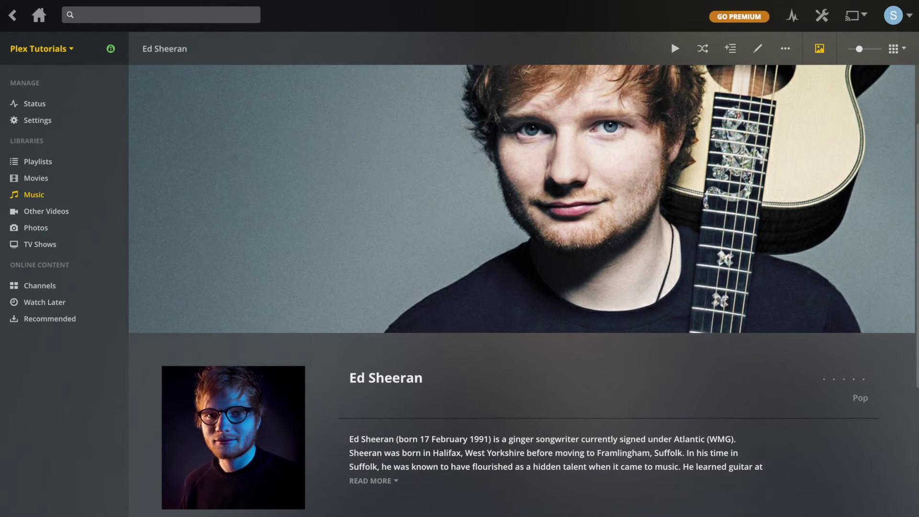
{"action": "scroll", "coordinate": [416, 218], "scroll_direction": "down", "scroll_amount": 7}
{"action": "left_click", "coordinate": [416, 218]}
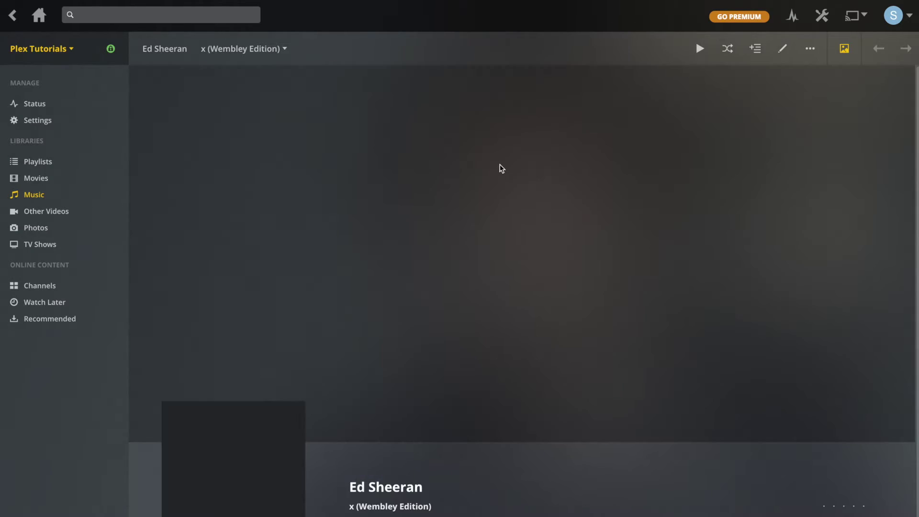
{"action": "scroll", "coordinate": [603, 415], "scroll_direction": "up", "scroll_amount": 2}
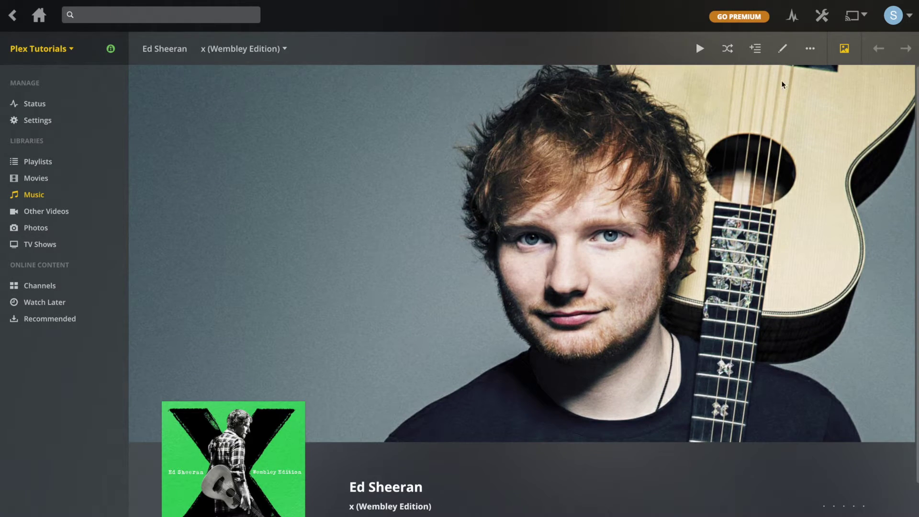
{"action": "left_click", "coordinate": [784, 48]}
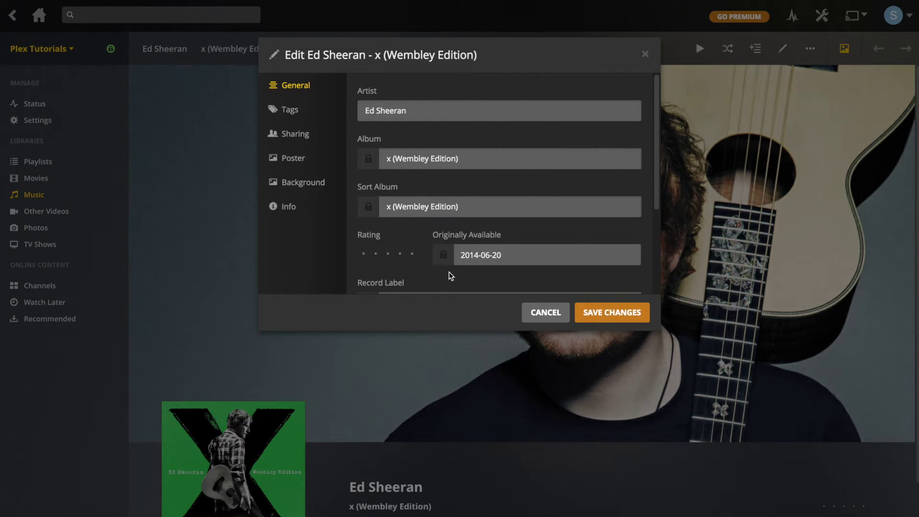
Enter 'Some record label' as Record Label and 'This is a pretty nice album' as Review
{"action": "scroll", "coordinate": [519, 235], "scroll_direction": "down", "scroll_amount": 3}
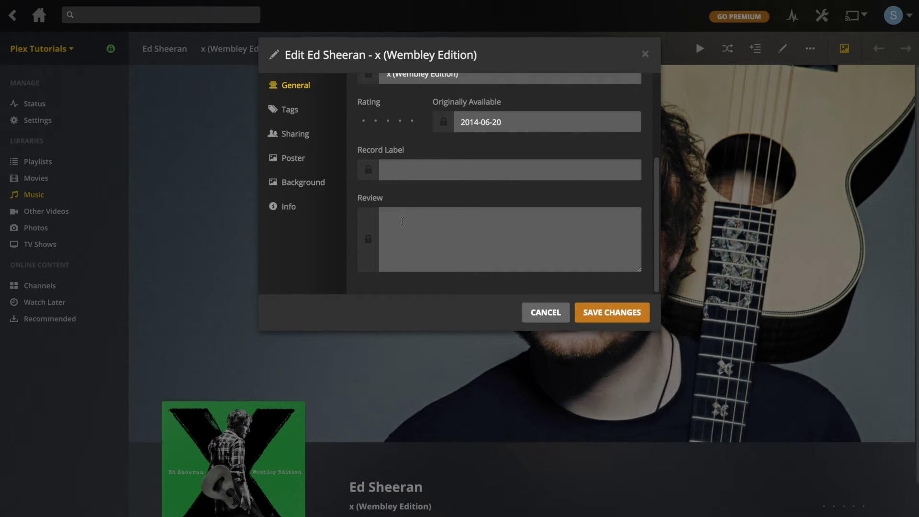
{"action": "left_click", "coordinate": [401, 175]}
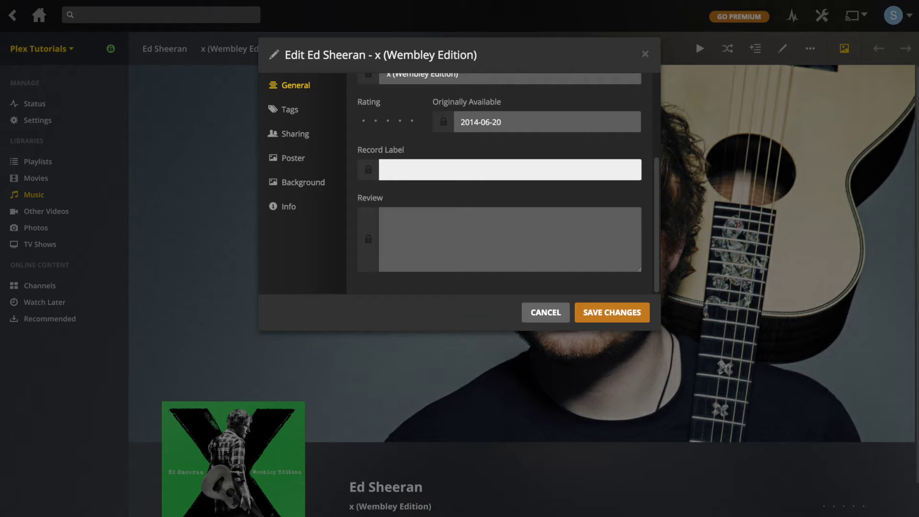
{"action": "type", "text": "Some recors"}
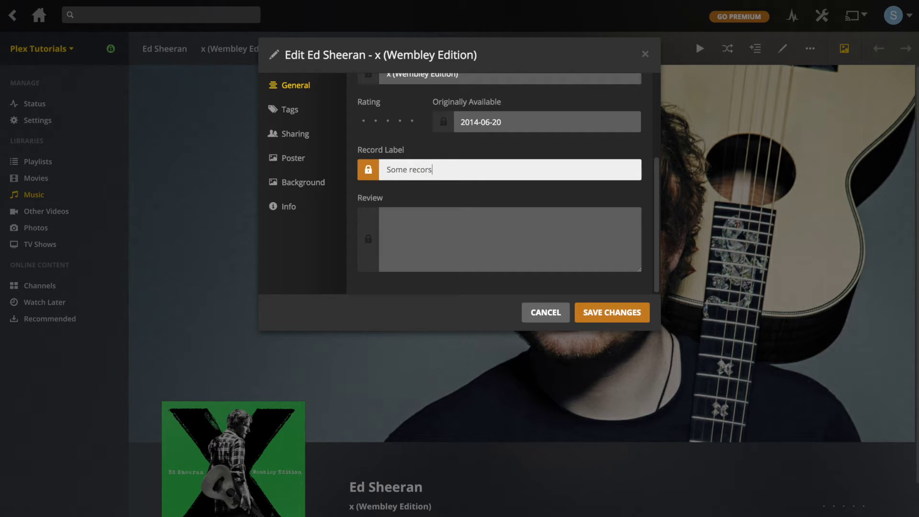
{"action": "key", "text": "BackSpace"}
{"action": "type", "text": "d label"}
{"action": "left_click", "coordinate": [436, 219]}
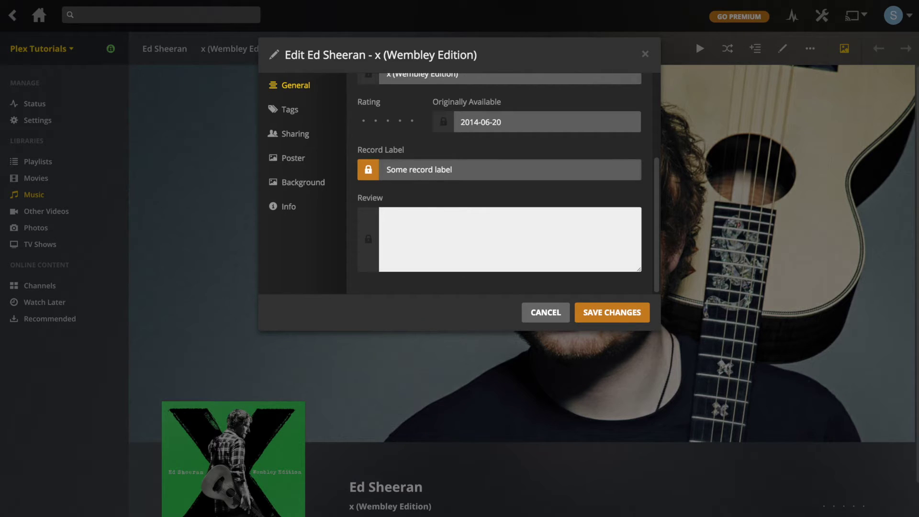
{"action": "type", "text": "This is a pret"}
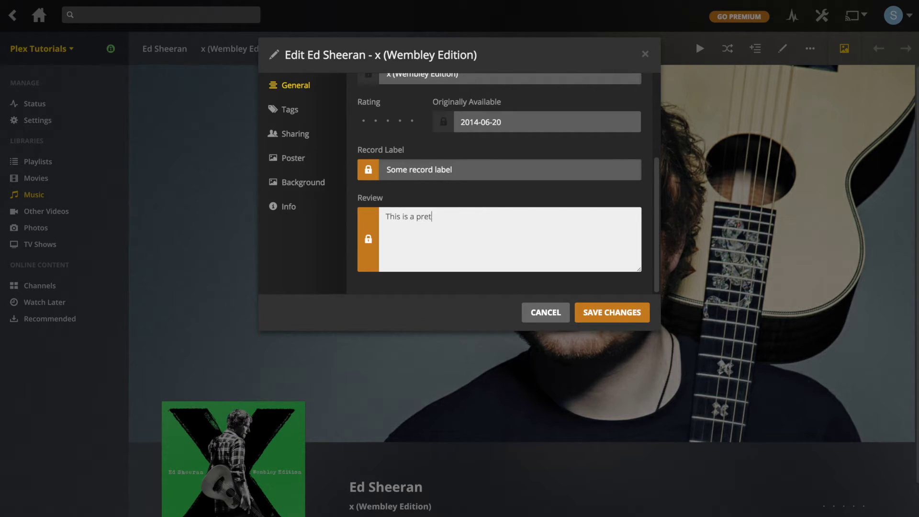
{"action": "type", "text": "ty nice album..."}
Save the album edits and highlight the new review text on the album page
{"action": "left_click", "coordinate": [622, 315]}
{"action": "scroll", "coordinate": [621, 315], "scroll_direction": "down", "scroll_amount": 2}
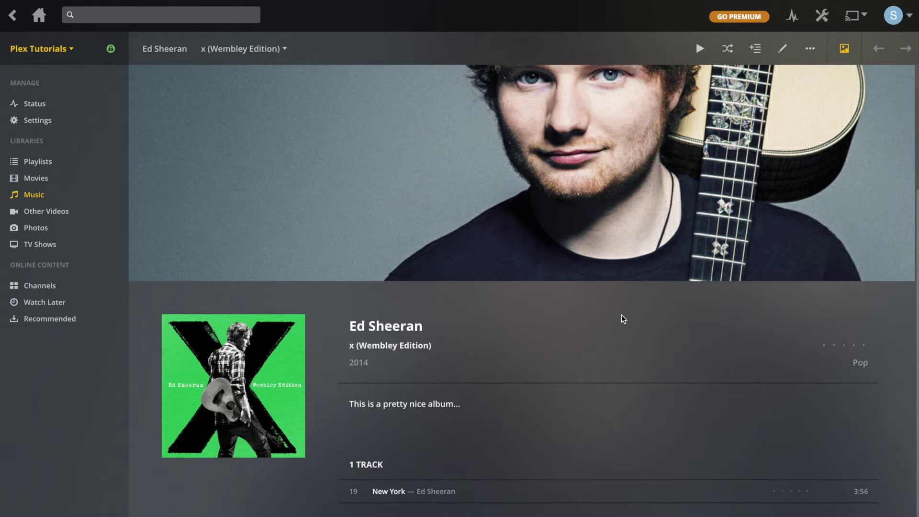
{"action": "left_click_drag", "start_coordinate": [474, 403], "coordinate": [357, 399]}
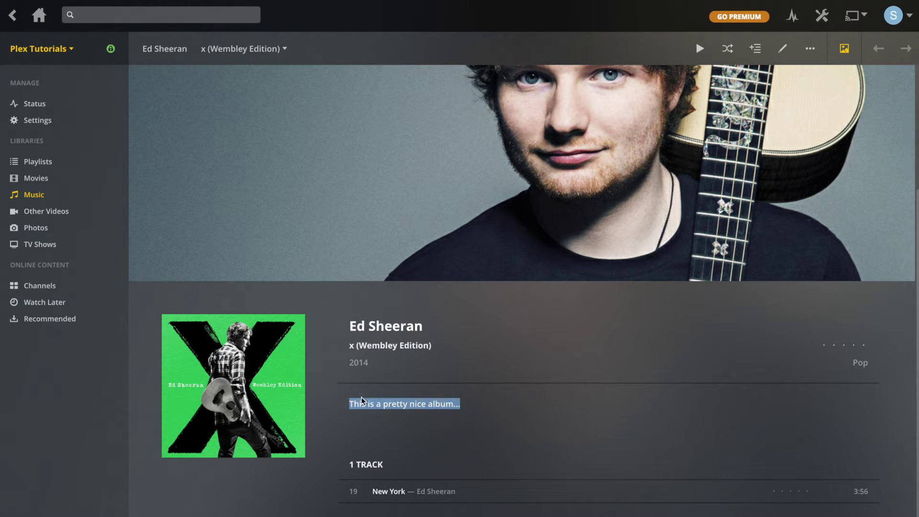
{"action": "left_click", "coordinate": [545, 427]}
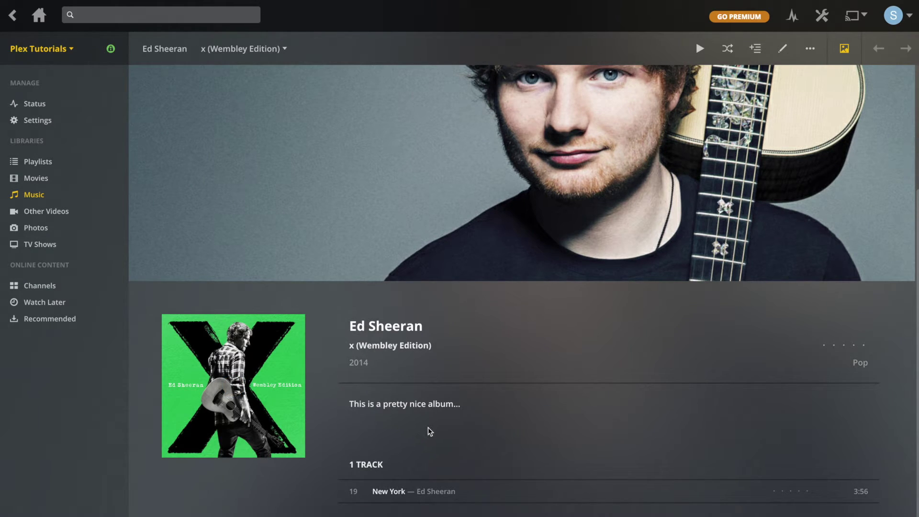
Reopen the album editor and browse its Tags, Sharing, Poster and Background sections
{"action": "left_click", "coordinate": [782, 48]}
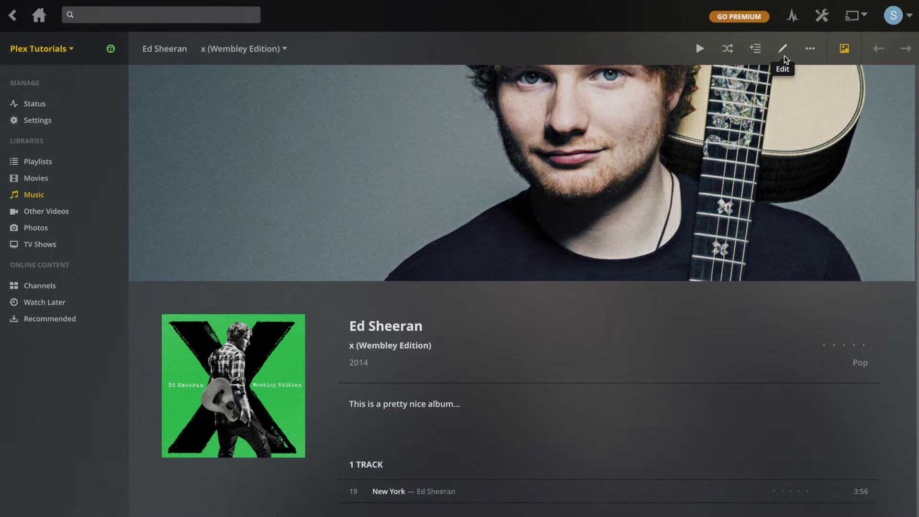
{"action": "left_click", "coordinate": [306, 115]}
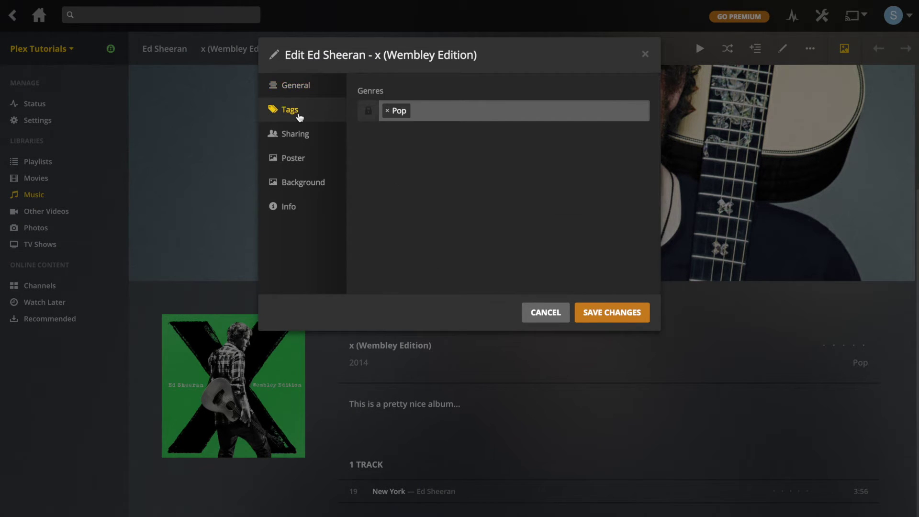
{"action": "left_click", "coordinate": [282, 140]}
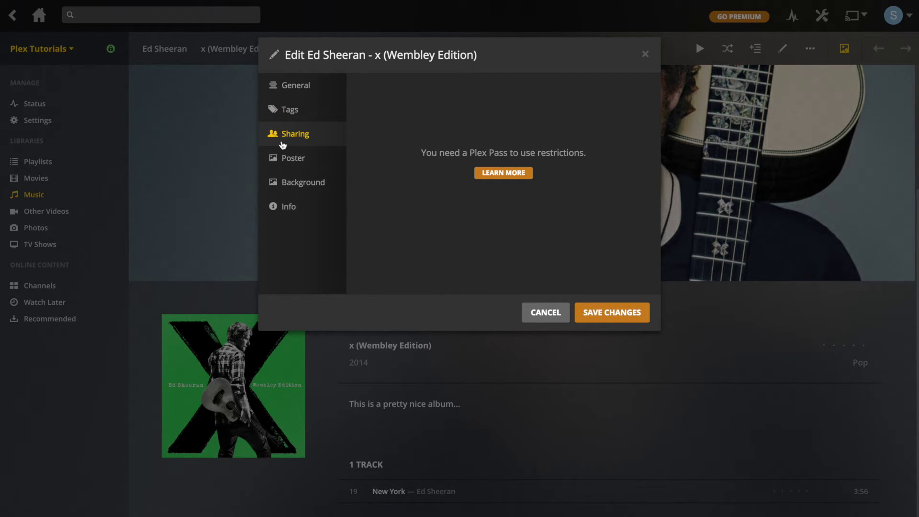
{"action": "left_click", "coordinate": [290, 161]}
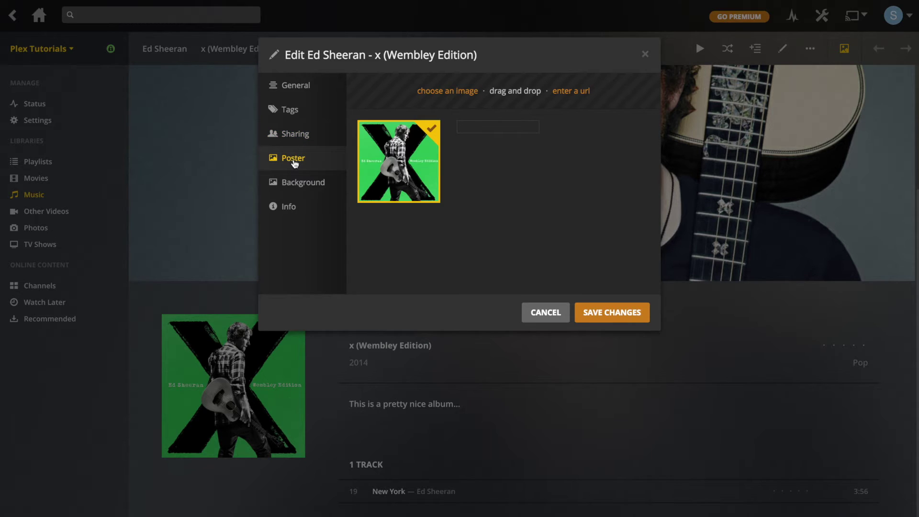
{"action": "left_click", "coordinate": [283, 185]}
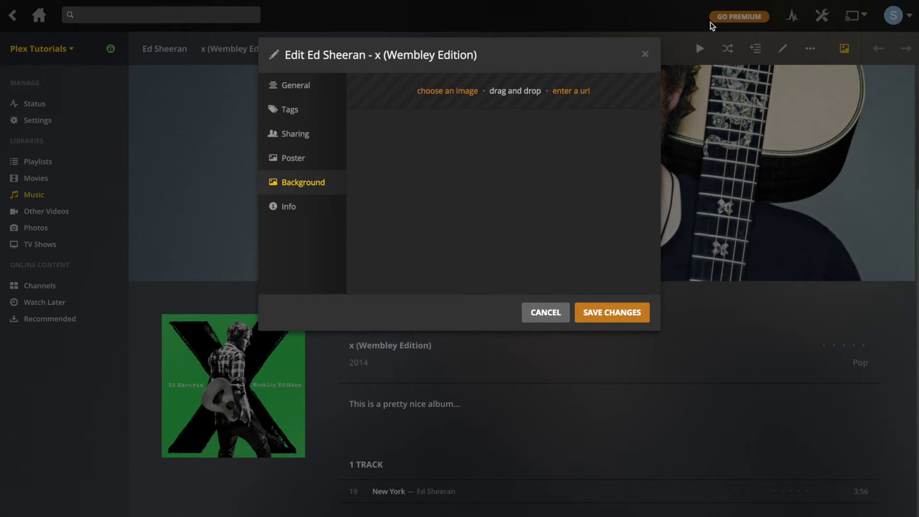
Copy the album's full file path from Info, then cancel the dialog unchanged
{"action": "left_click", "coordinate": [282, 208]}
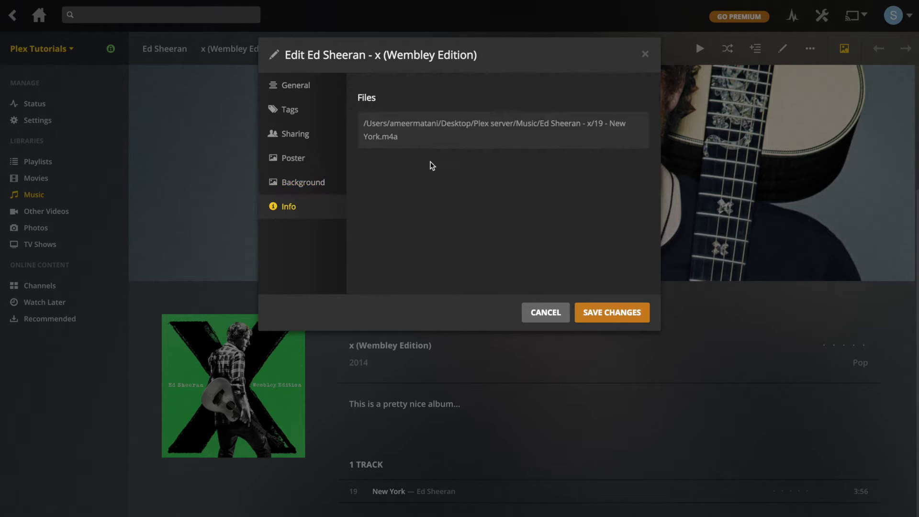
{"action": "triple_click", "coordinate": [395, 128]}
{"action": "key", "text": "super+c"}
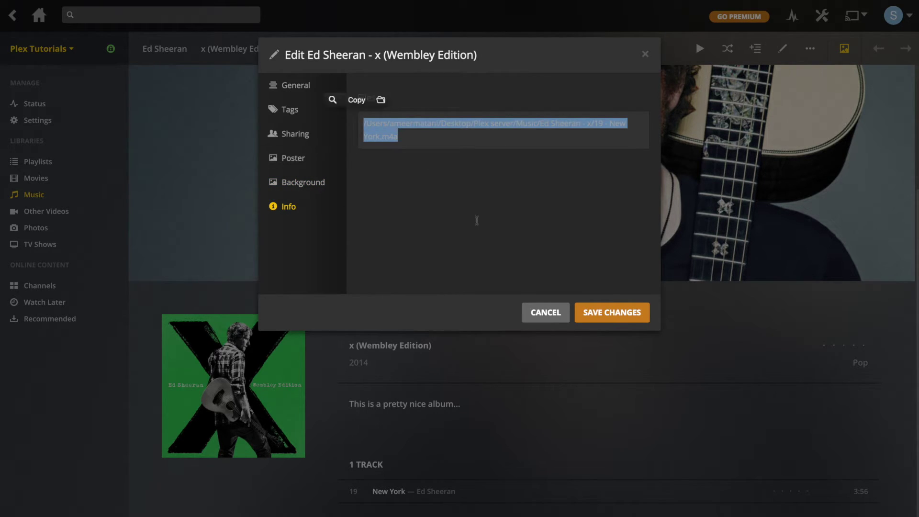
{"action": "left_click", "coordinate": [476, 219]}
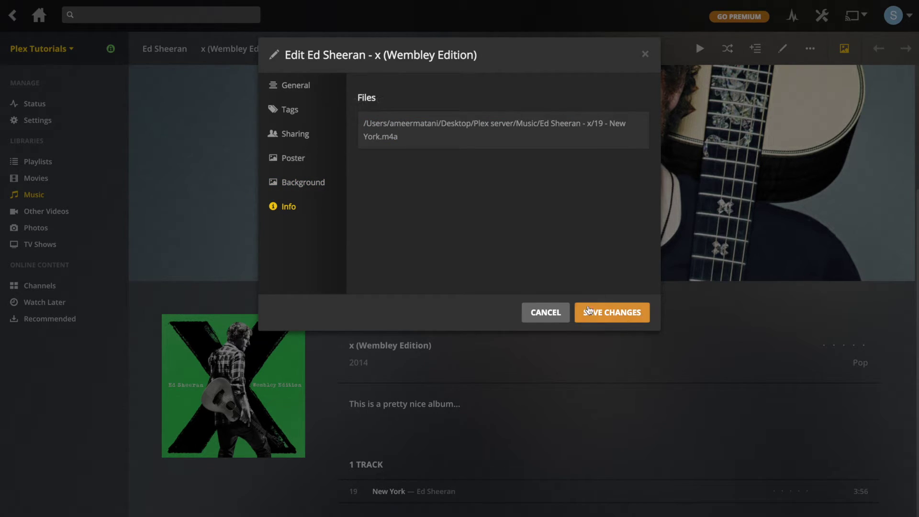
{"action": "left_click", "coordinate": [540, 313]}
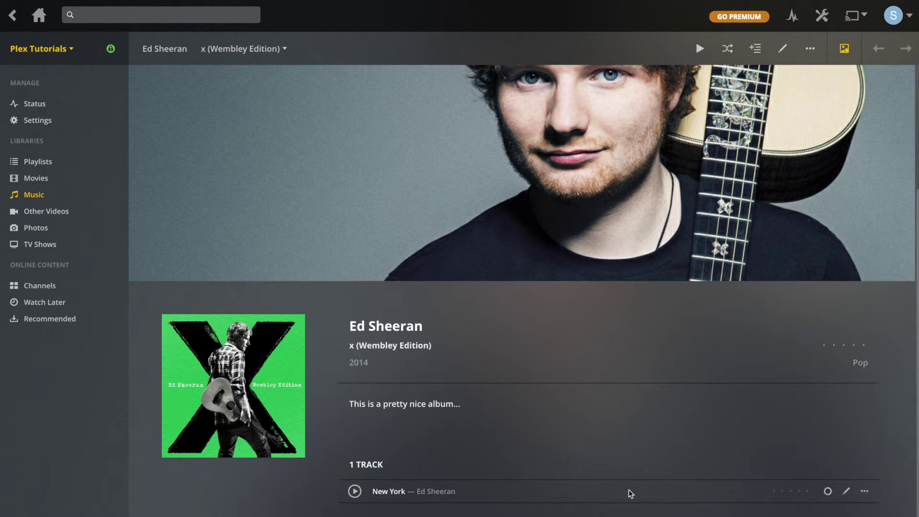
{"action": "left_click", "coordinate": [845, 490]}
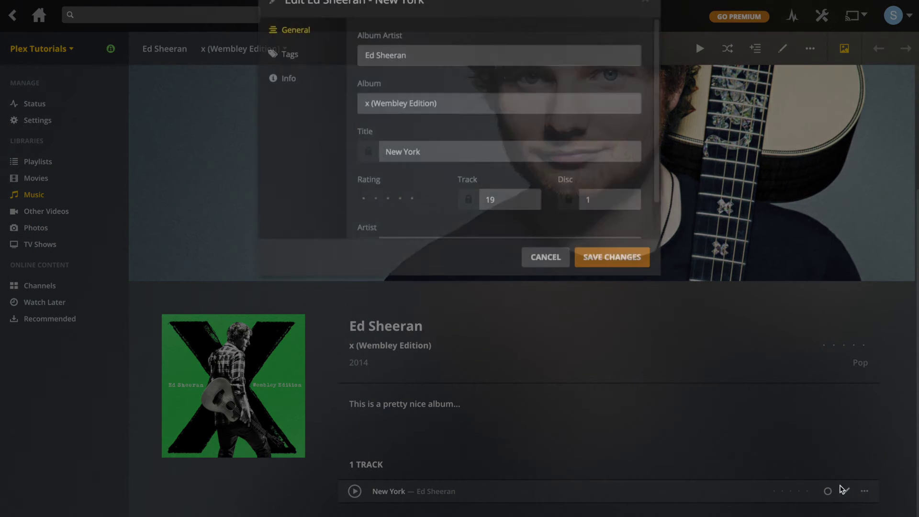
{"action": "scroll", "coordinate": [499, 205], "scroll_direction": "down", "scroll_amount": 2}
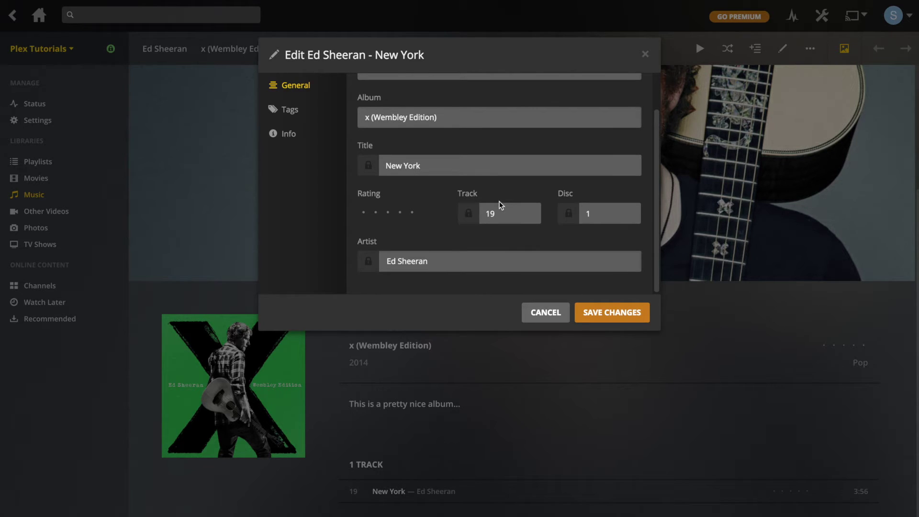
{"action": "scroll", "coordinate": [500, 205], "scroll_direction": "up", "scroll_amount": 1}
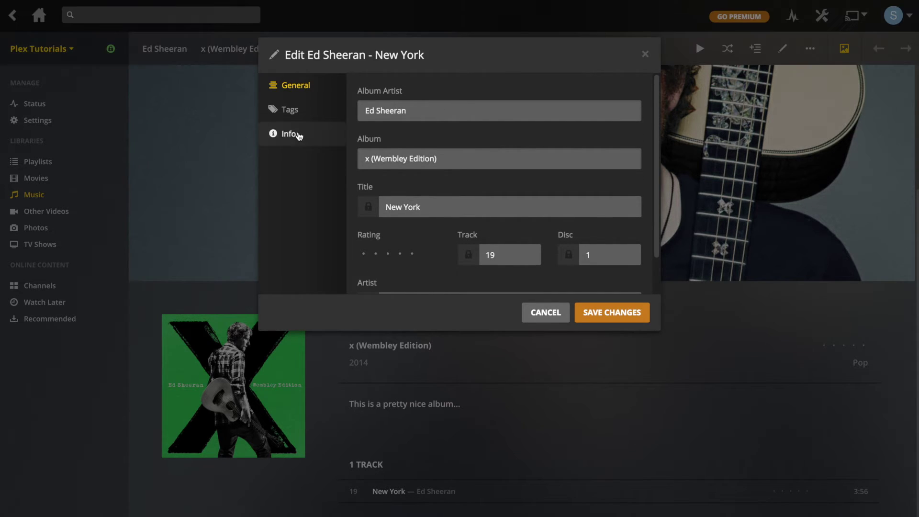
{"action": "left_click", "coordinate": [290, 109]}
{"action": "left_click", "coordinate": [414, 119]}
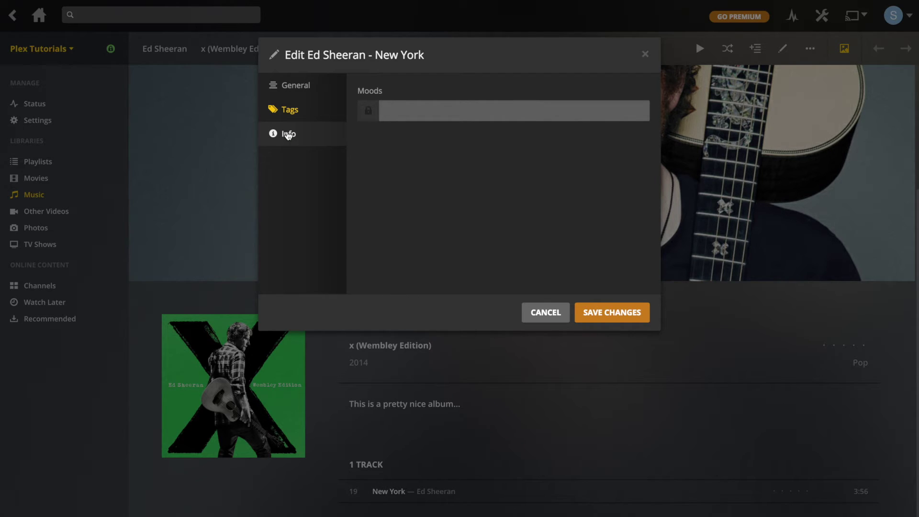
{"action": "left_click", "coordinate": [288, 134]}
{"action": "left_click_drag", "start_coordinate": [399, 138], "coordinate": [363, 122]}
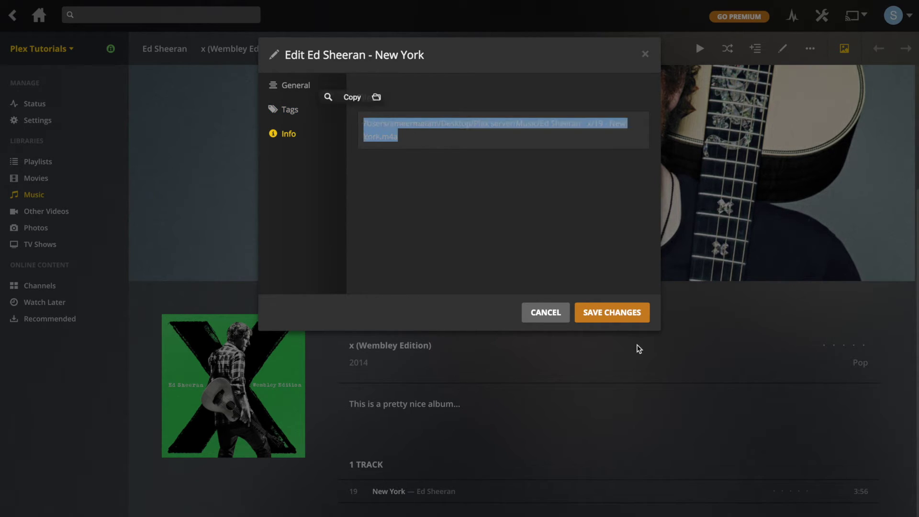
{"action": "left_click", "coordinate": [545, 312]}
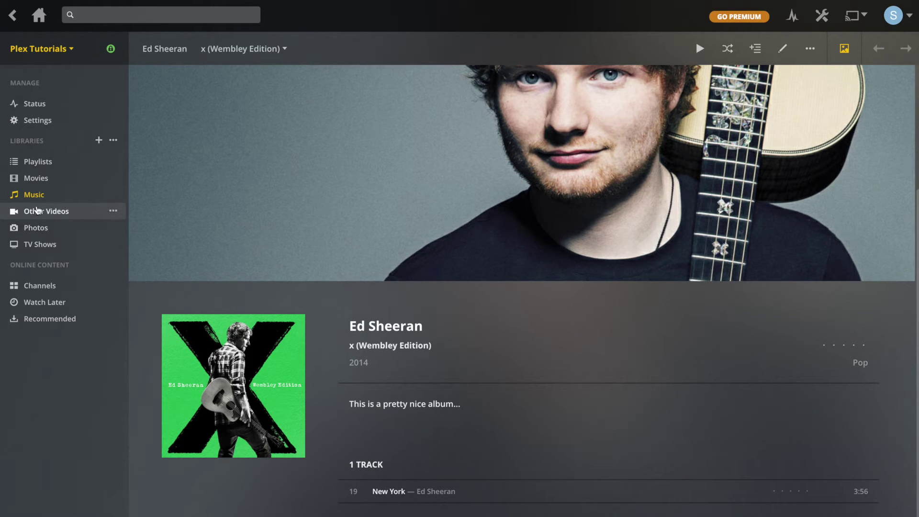
Open the edit dialog for the DSC_0149 (conflict) video in the Other Videos library
{"action": "left_click", "coordinate": [37, 210]}
{"action": "left_click", "coordinate": [219, 172]}
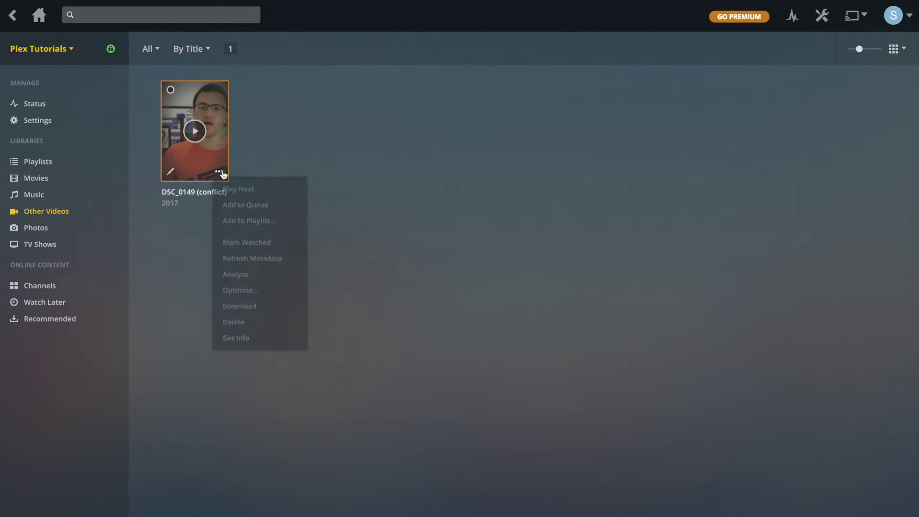
{"action": "left_click", "coordinate": [170, 171]}
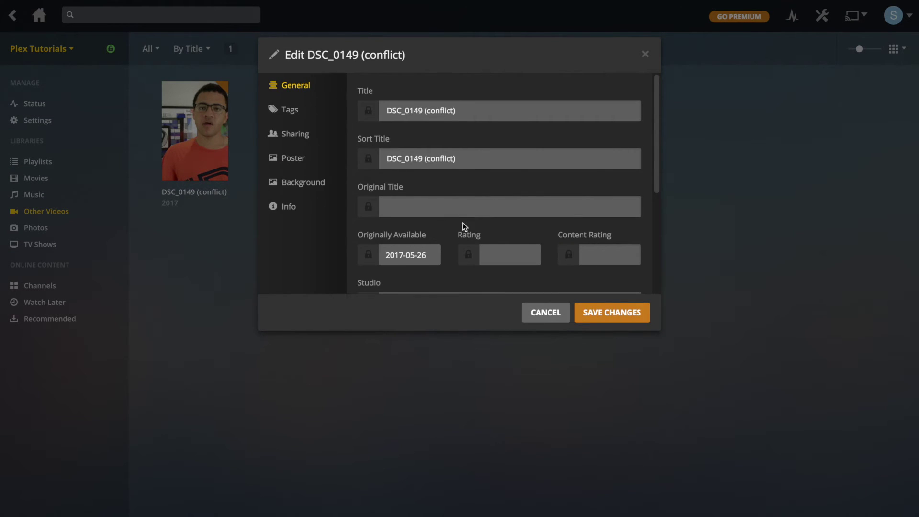
{"action": "scroll", "coordinate": [462, 227], "scroll_direction": "down", "scroll_amount": 5}
{"action": "scroll", "coordinate": [462, 226], "scroll_direction": "up", "scroll_amount": 5}
Review the video's Sharing, Poster and Background tabs, then cancel without changes
{"action": "left_click", "coordinate": [313, 129]}
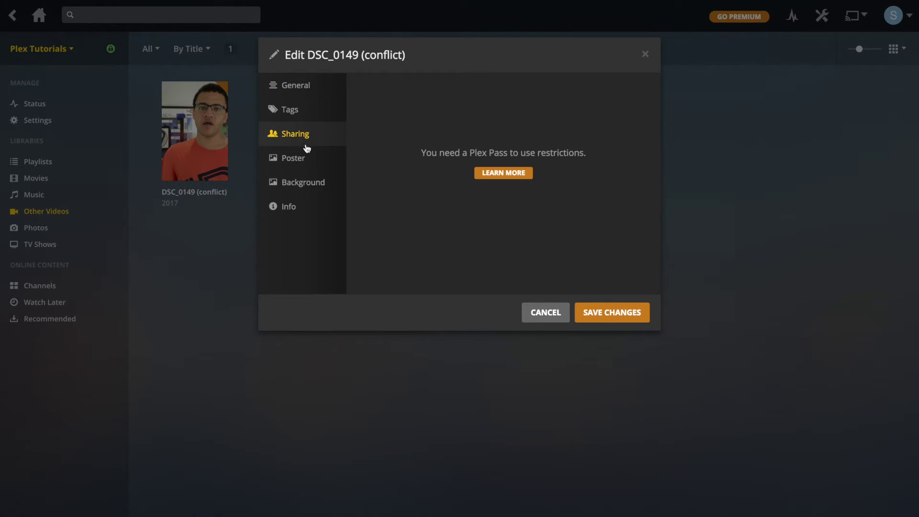
{"action": "left_click", "coordinate": [306, 156]}
{"action": "left_click", "coordinate": [307, 182]}
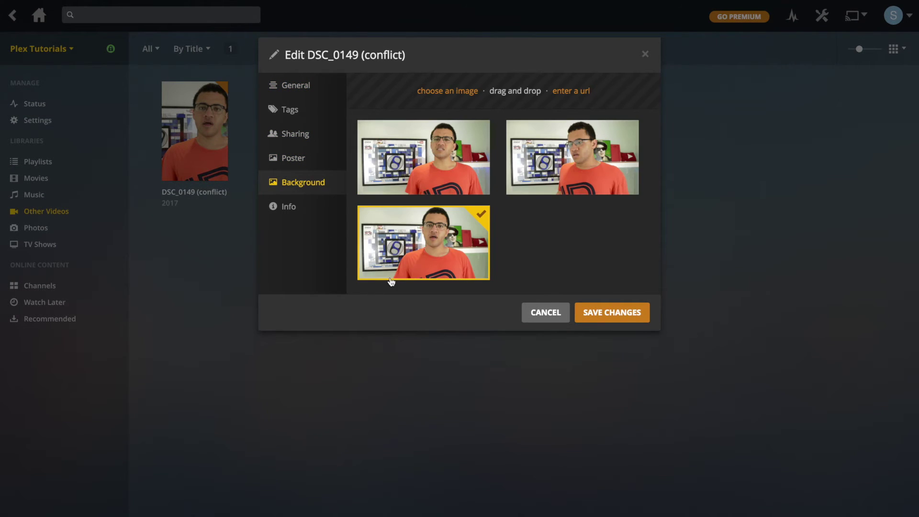
{"action": "left_click", "coordinate": [546, 317]}
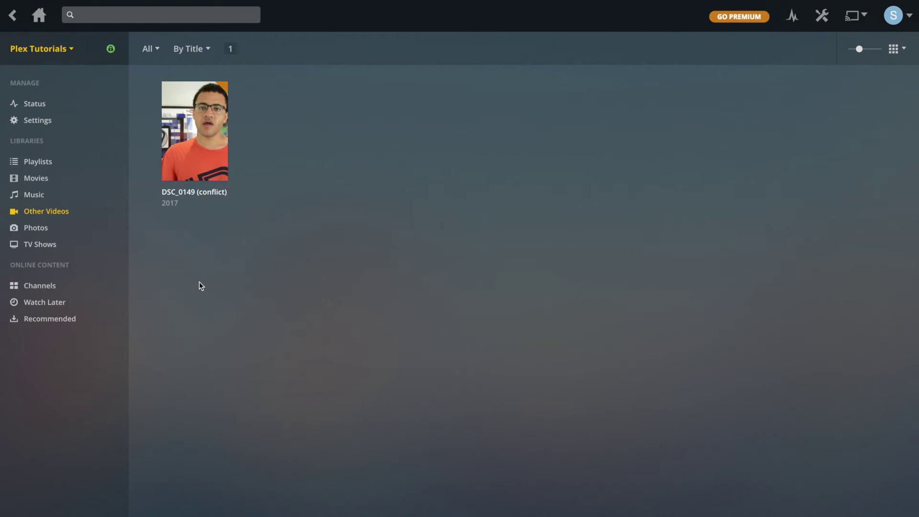
Open the edit dialog for photo 20161003_080048 and select its title text
{"action": "left_click", "coordinate": [72, 228]}
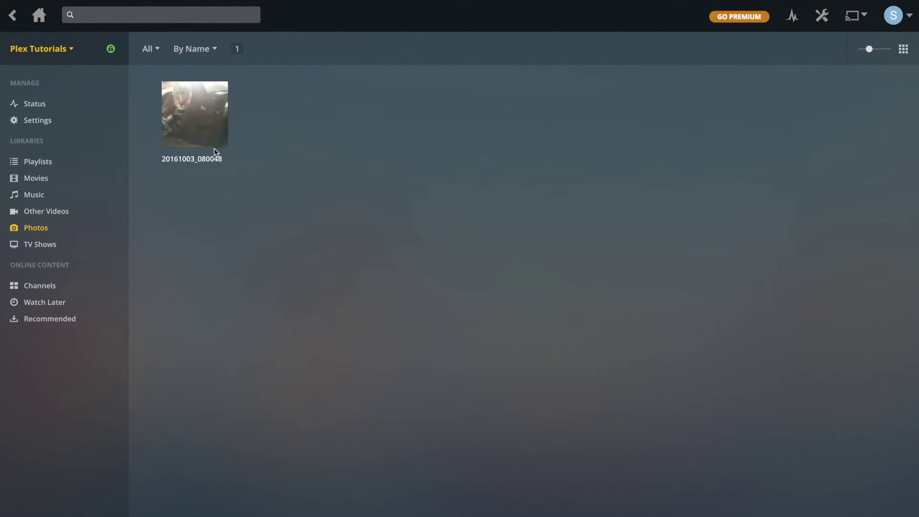
{"action": "left_click", "coordinate": [218, 142]}
{"action": "left_click", "coordinate": [172, 143]}
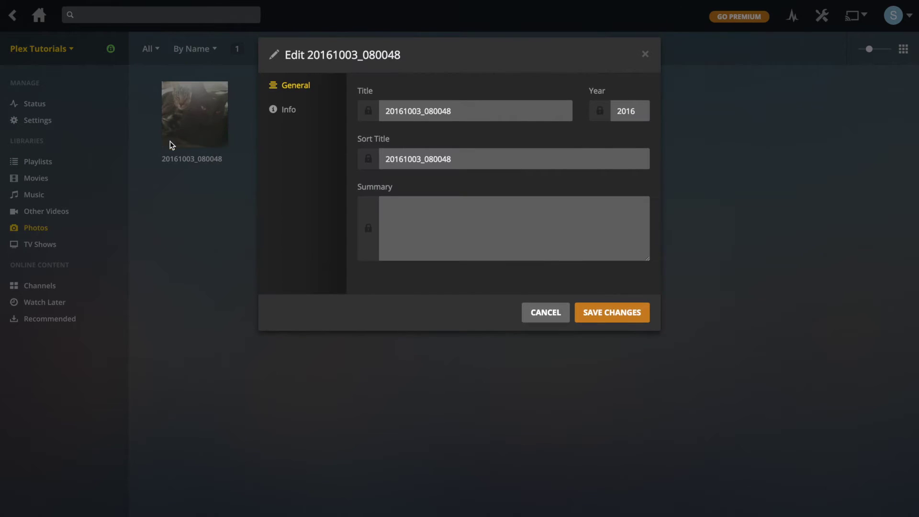
{"action": "left_click_drag", "start_coordinate": [390, 111], "coordinate": [528, 124]}
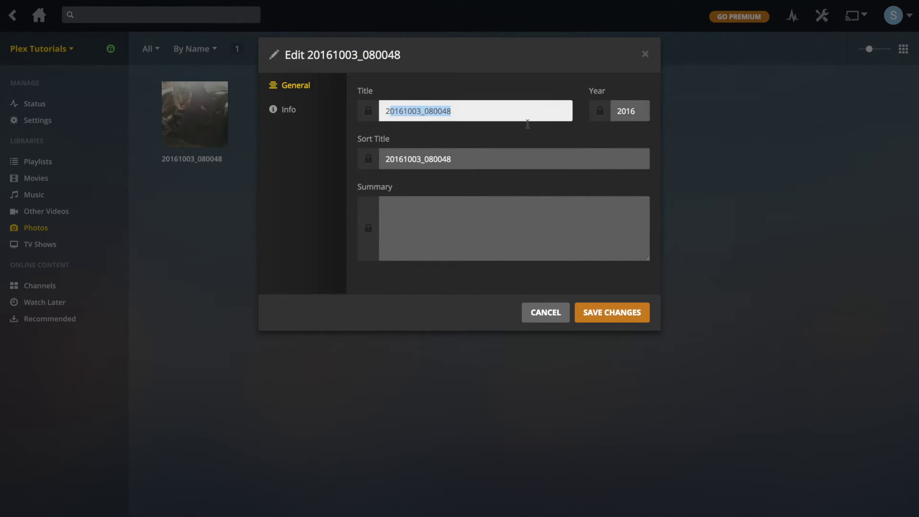
Inspect the photo's summary and Info file location, cancel unchanged, and go to TV Shows
{"action": "left_click", "coordinate": [410, 220]}
{"action": "left_click", "coordinate": [289, 110]}
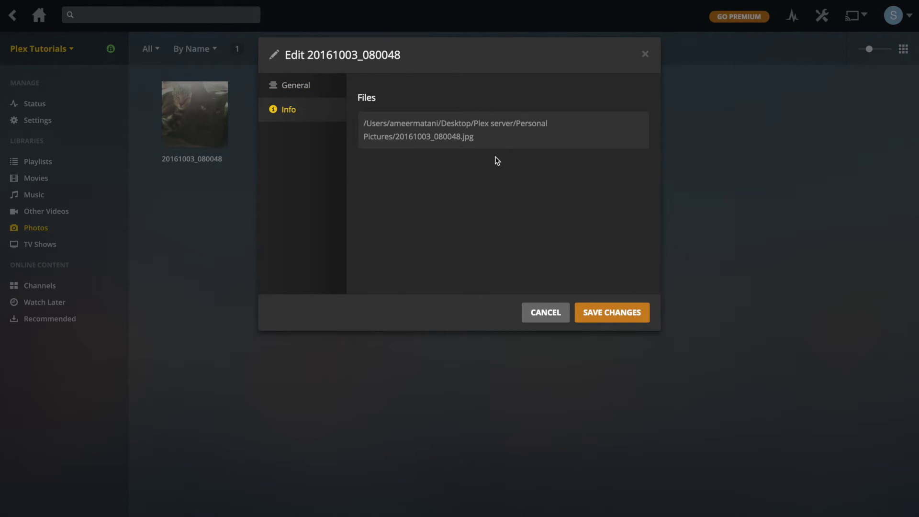
{"action": "left_click", "coordinate": [524, 310]}
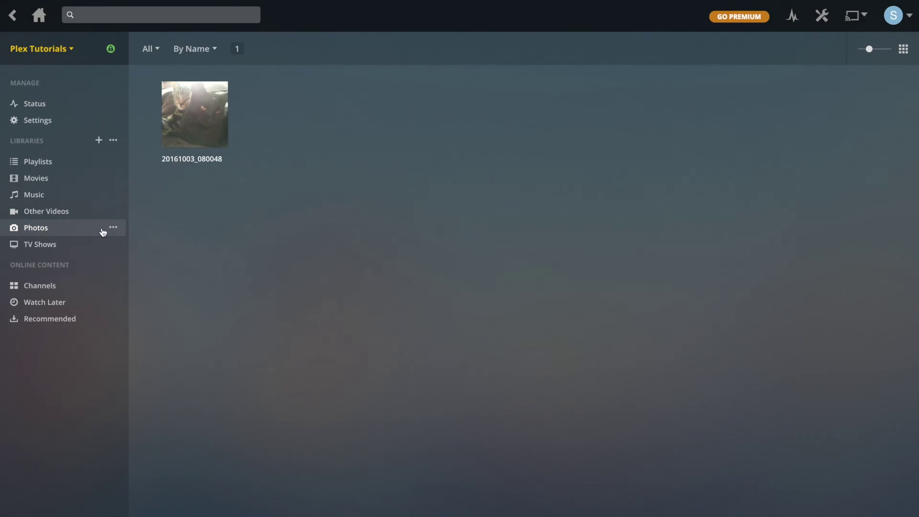
{"action": "left_click", "coordinate": [84, 250]}
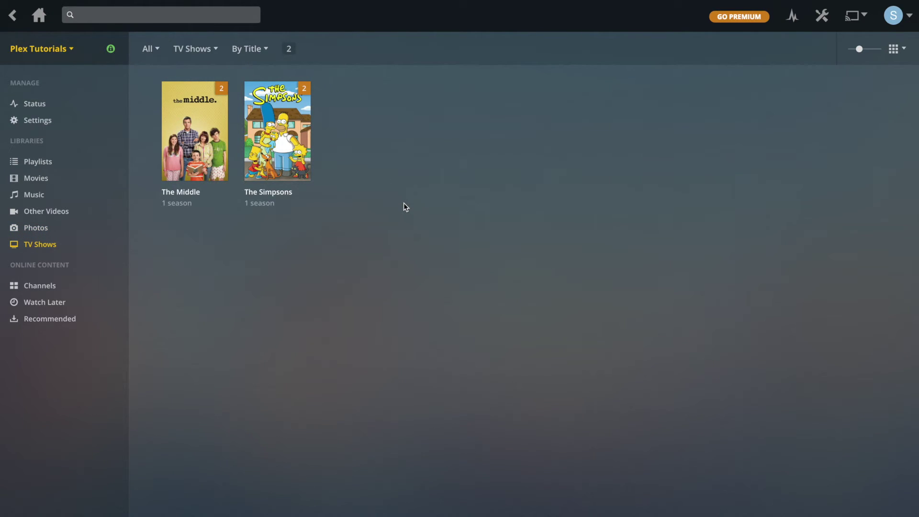
Open The Simpsons' edit dialog and switch between its Banner and General tabs
{"action": "left_click", "coordinate": [302, 125]}
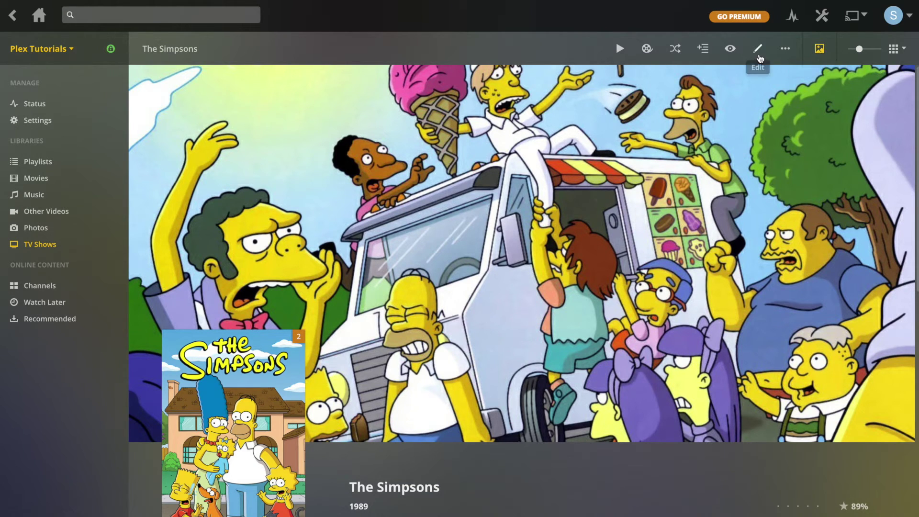
{"action": "left_click", "coordinate": [758, 54]}
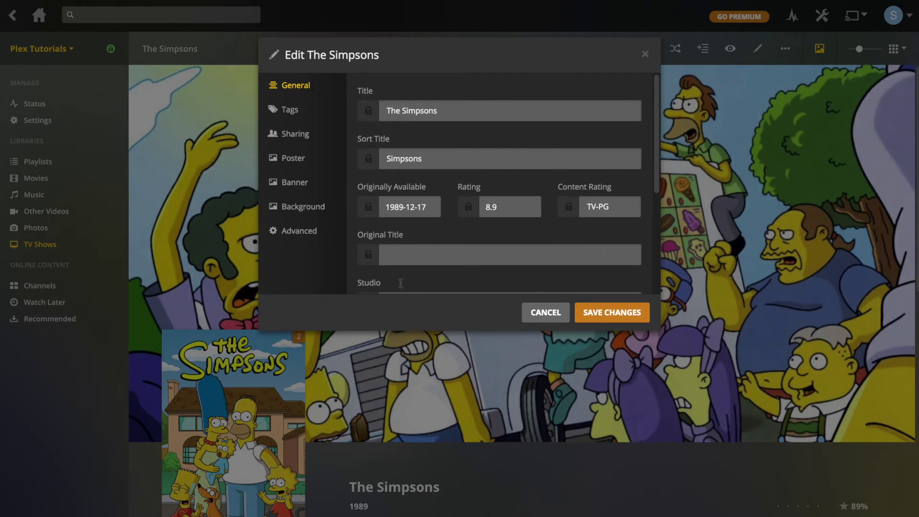
{"action": "left_click", "coordinate": [289, 187]}
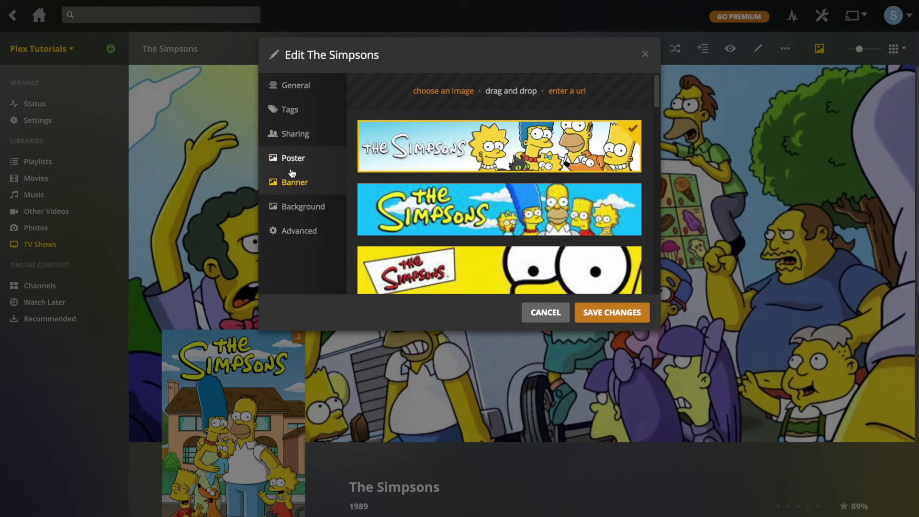
{"action": "left_click", "coordinate": [287, 86]}
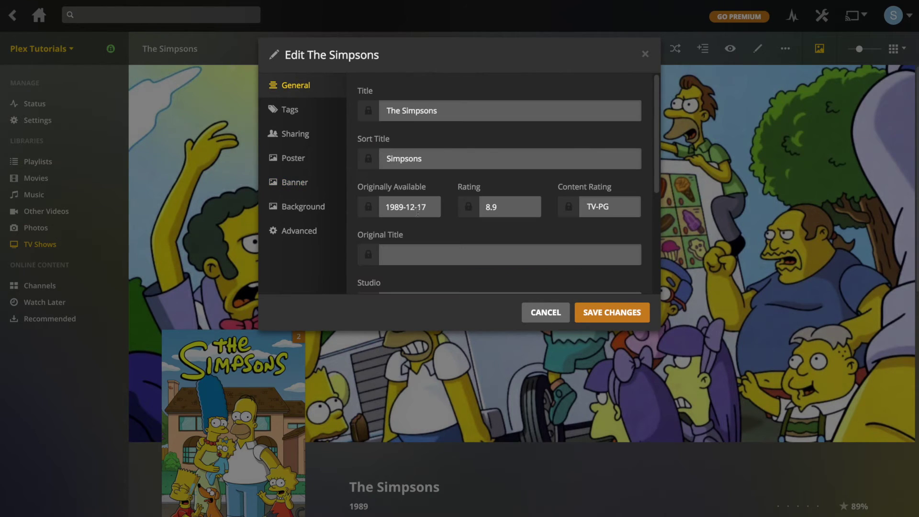
Return to the Banner tab and browse the alternative banners, keeping the first one chosen
{"action": "scroll", "coordinate": [287, 143], "scroll_direction": "down", "scroll_amount": 5}
{"action": "left_click", "coordinate": [289, 185]}
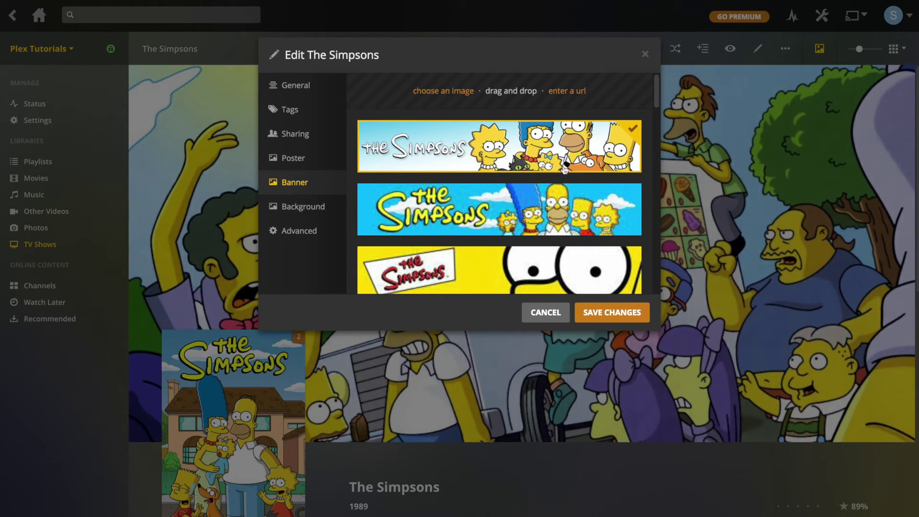
{"action": "scroll", "coordinate": [521, 149], "scroll_direction": "down", "scroll_amount": 10}
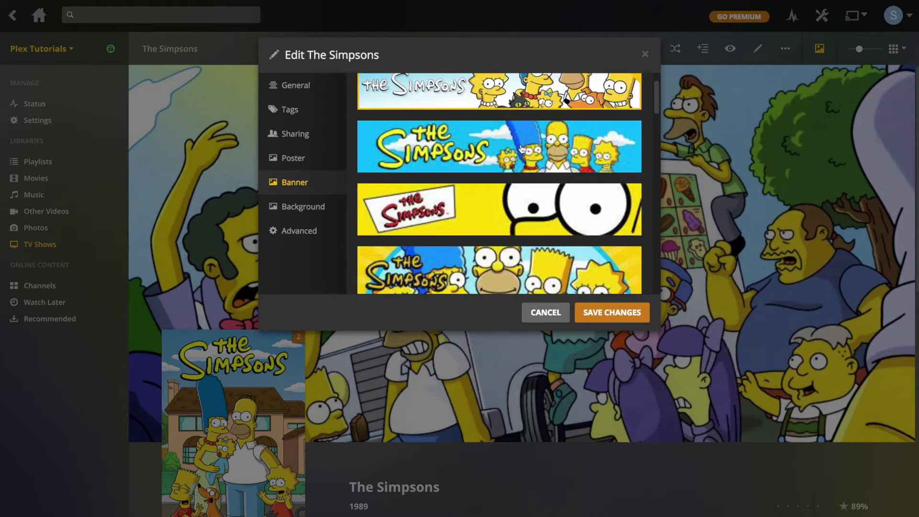
{"action": "scroll", "coordinate": [522, 149], "scroll_direction": "up", "scroll_amount": 10}
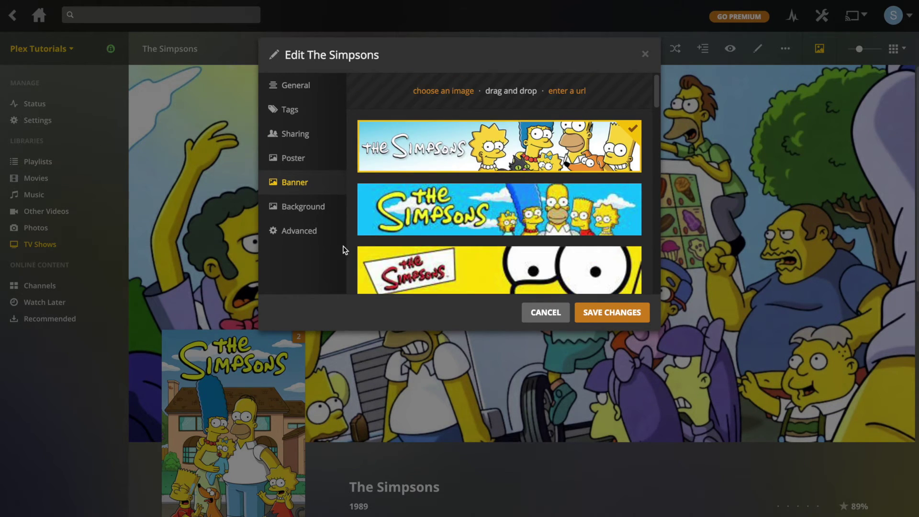